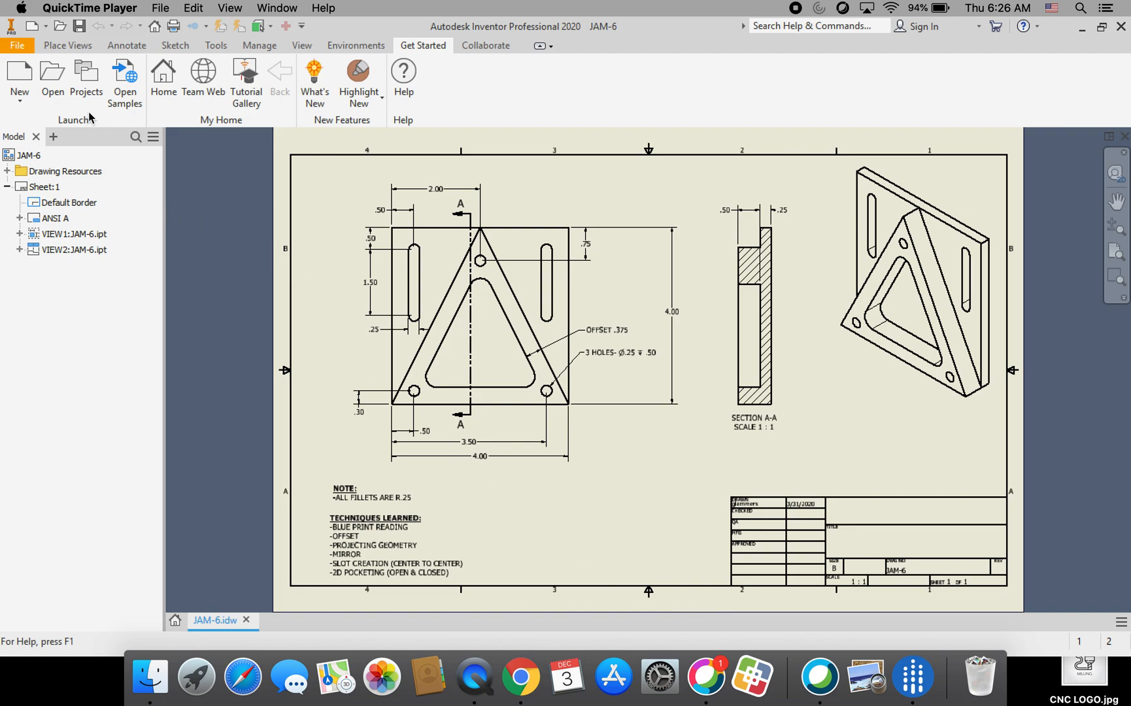
- Open the part file T6 - JAM 25 from the 6-JAM folder
click(51, 80)
click(548, 316)
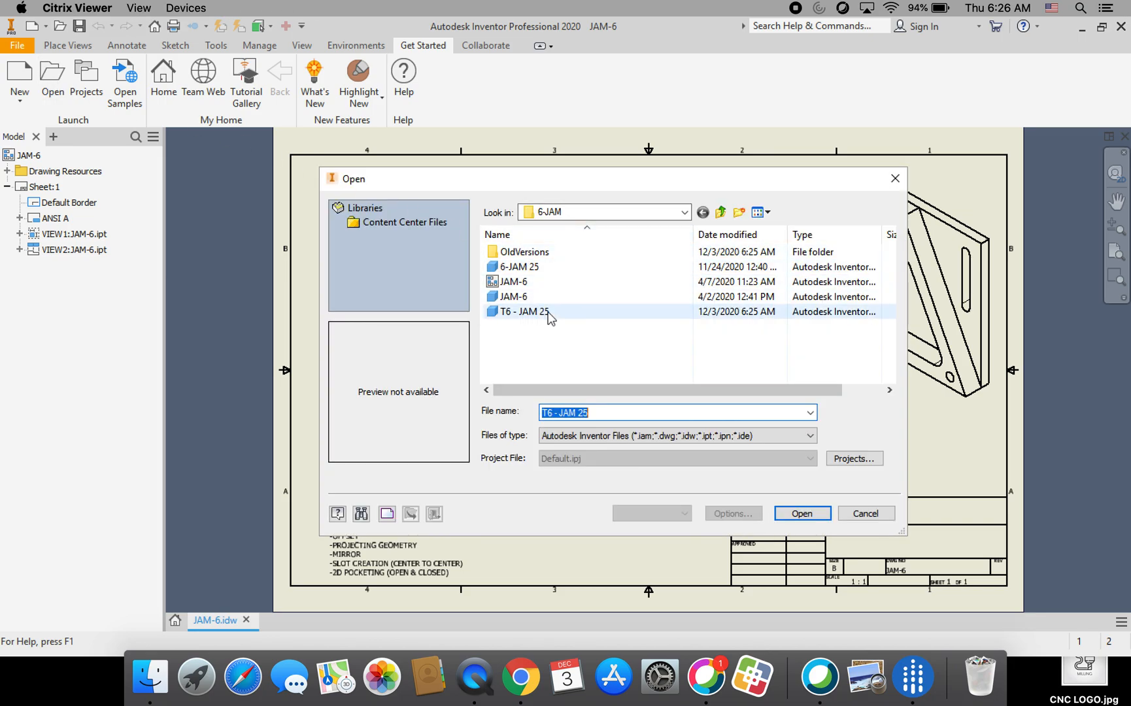
click(820, 518)
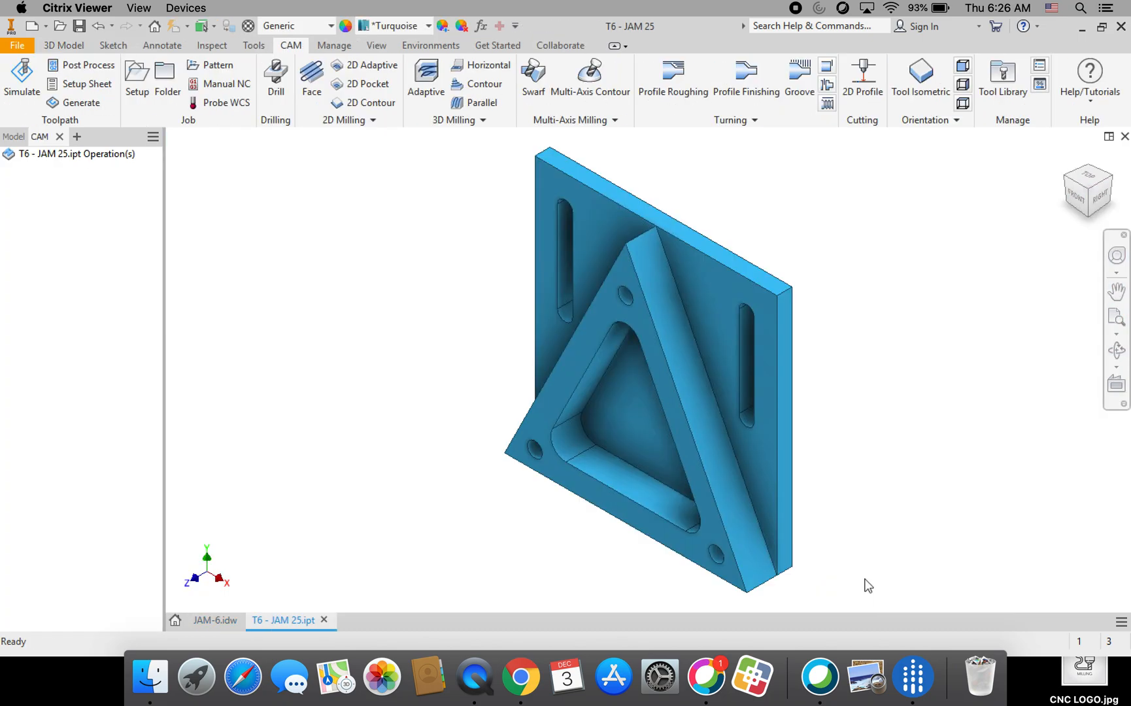
click(13, 136)
click(63, 44)
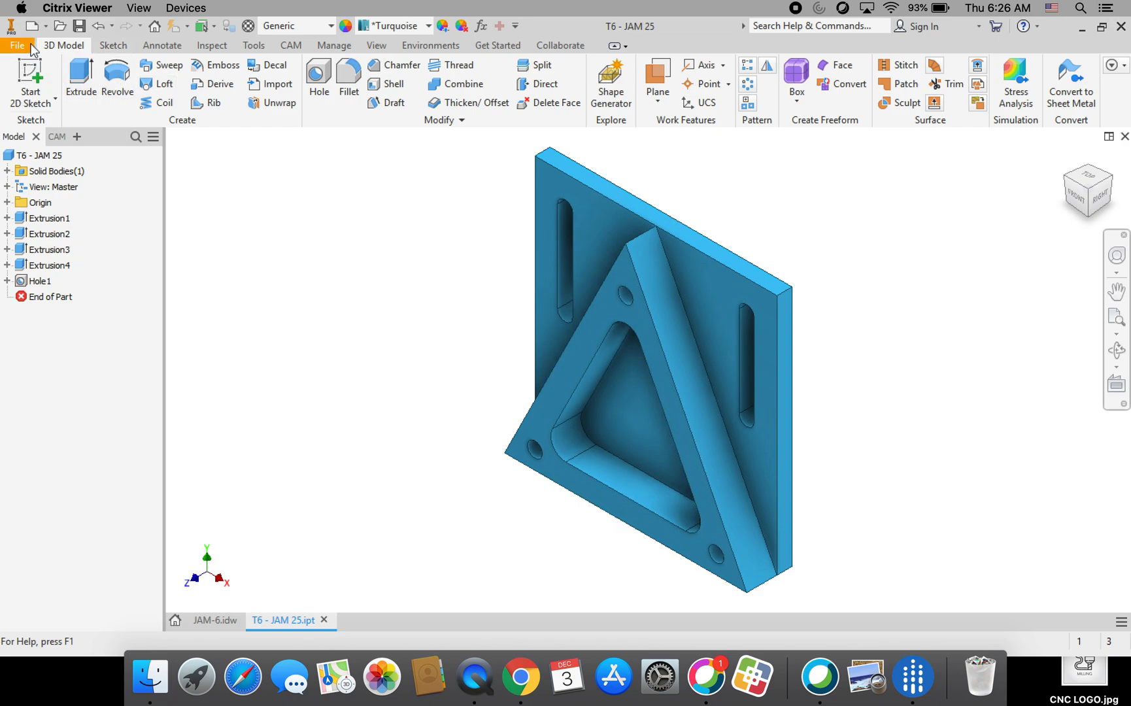
click(295, 49)
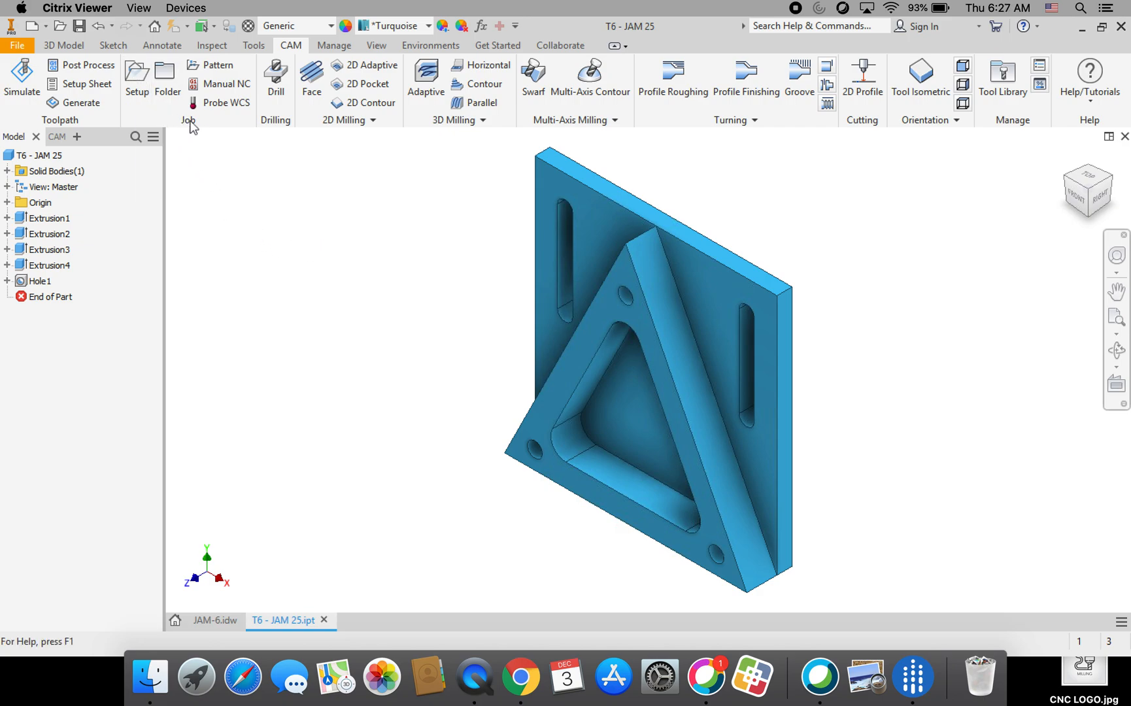
- Create a milling setup with its origin at the stock box's front lower-left corner and no additional stock
click(144, 84)
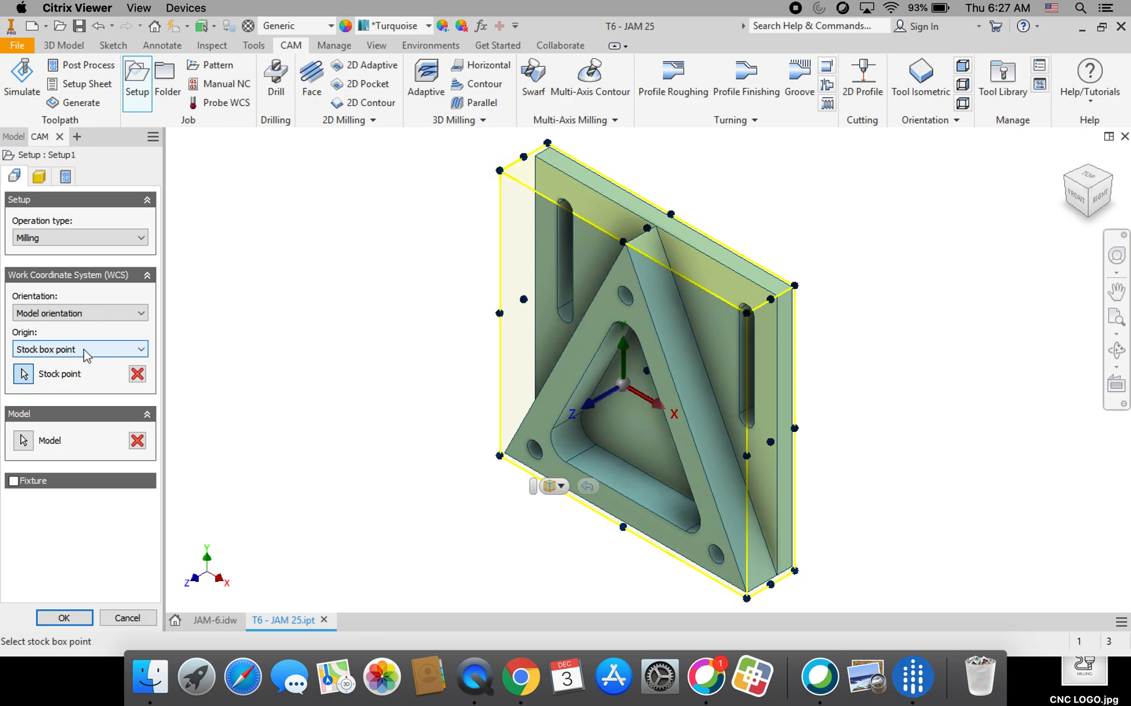
click(499, 456)
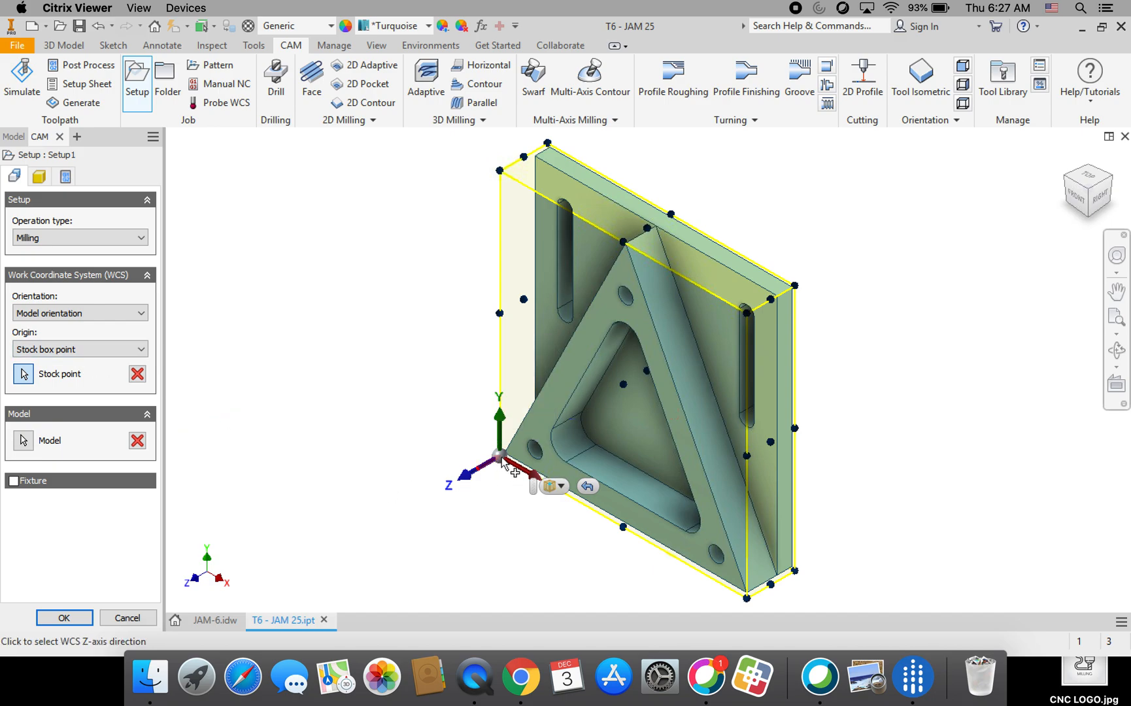
click(40, 178)
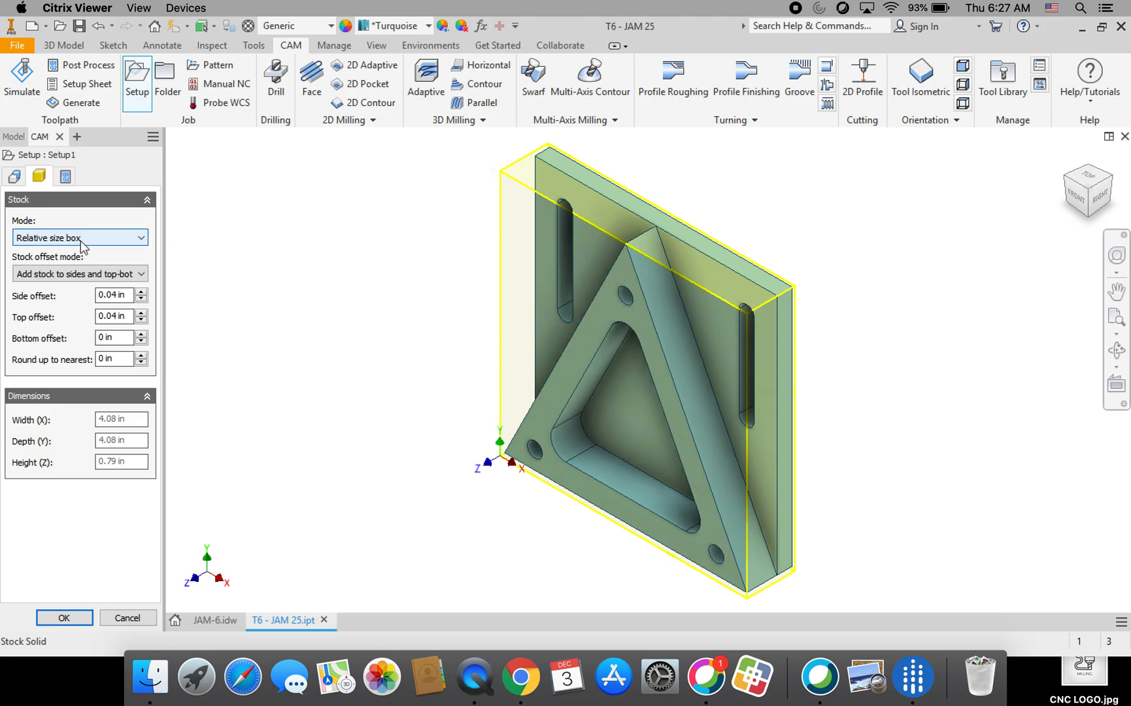
click(77, 274)
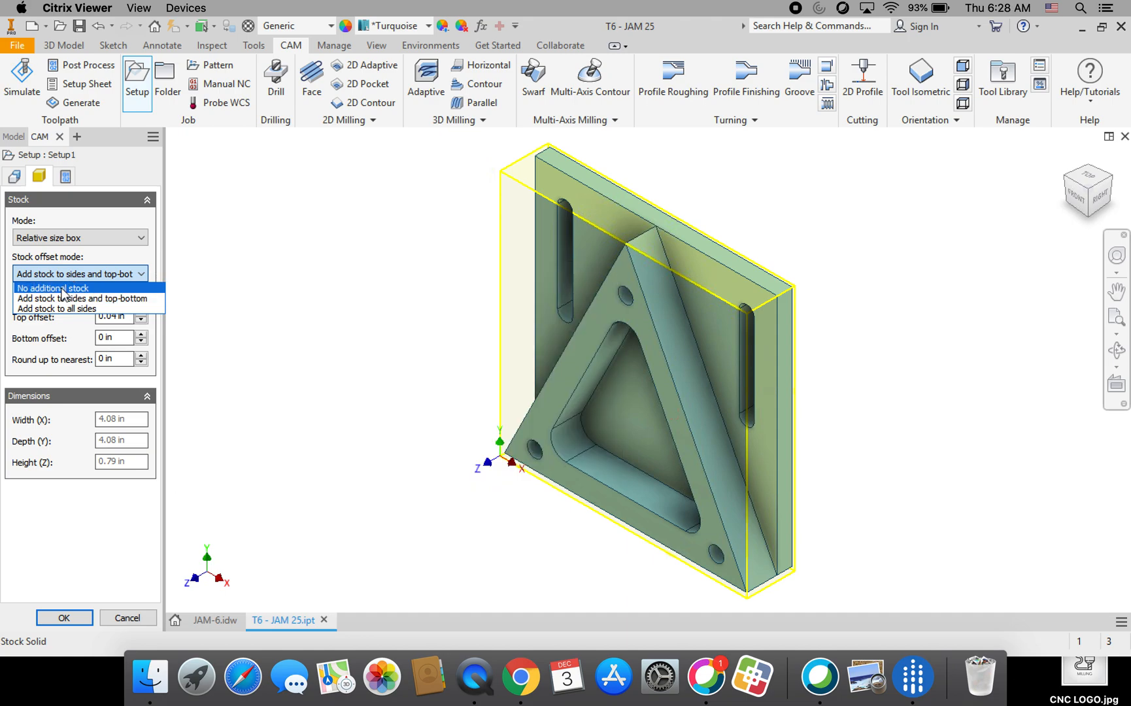
click(62, 288)
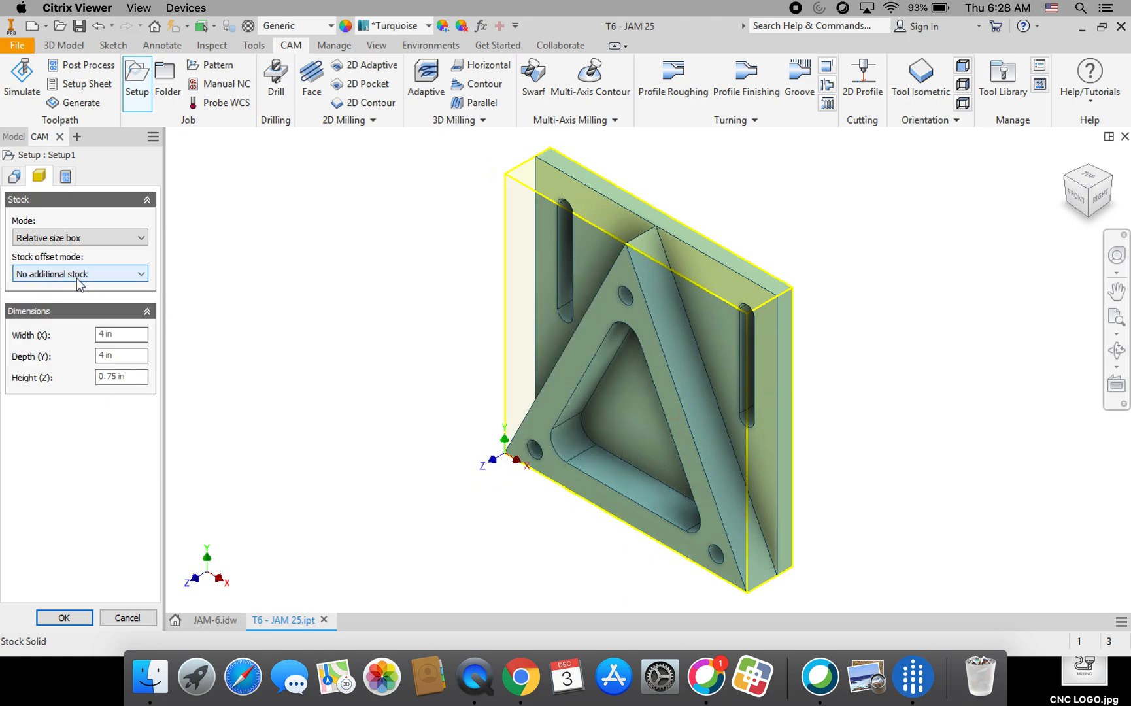
- Name the setup's program with the programmer's surname followed by "6-JAM" and accept the setup
click(66, 180)
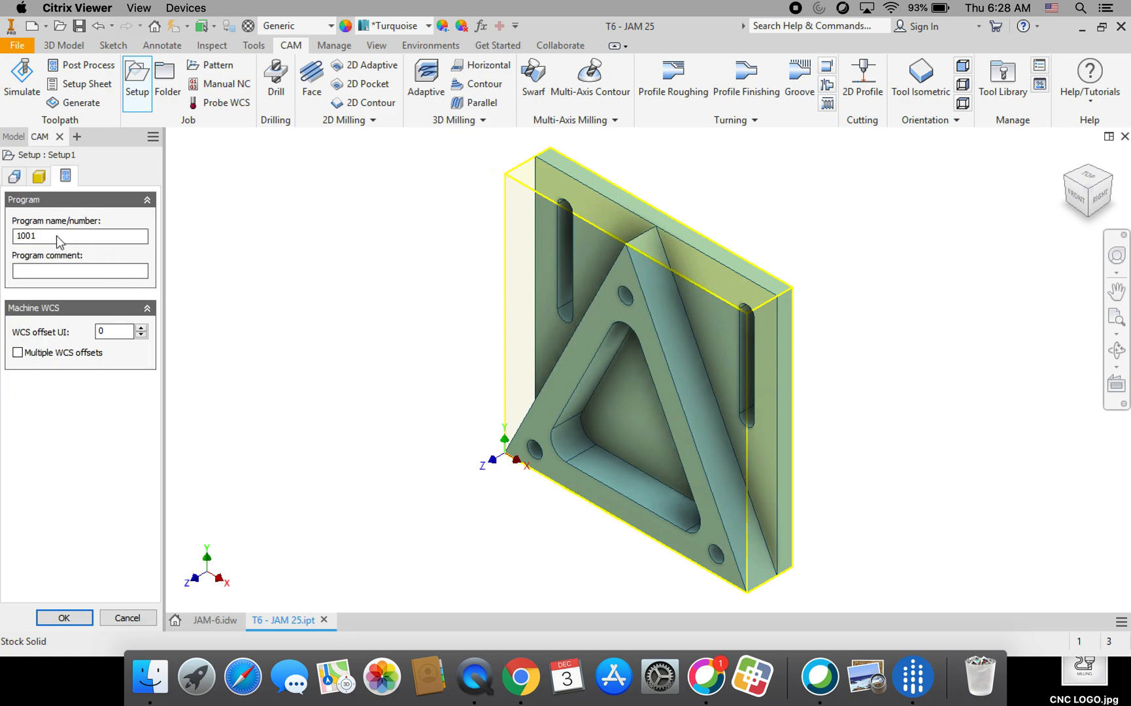
double_click(17, 239)
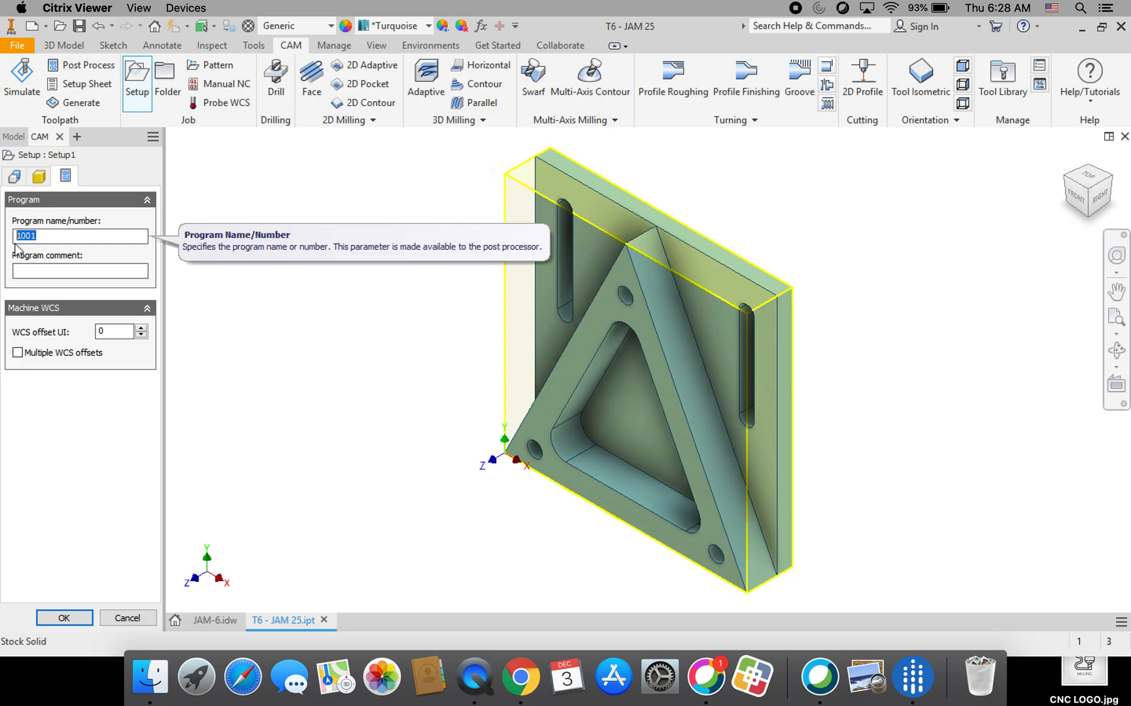
text(Lammers 6-JAM)
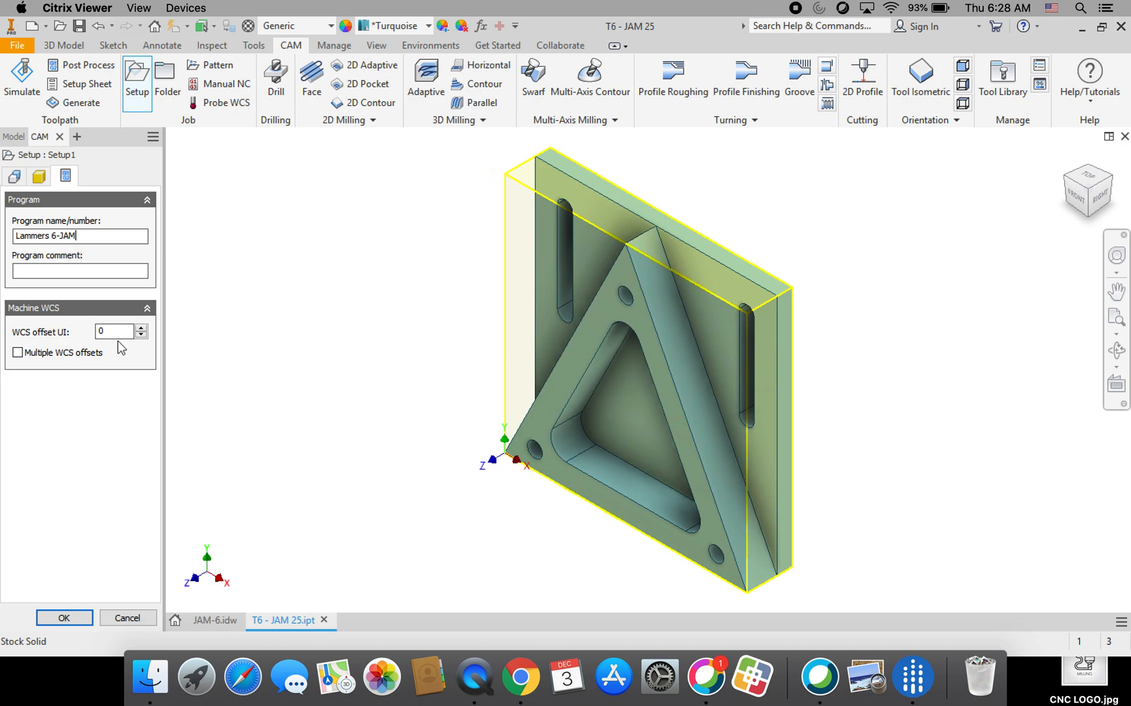
text(a)
click(64, 619)
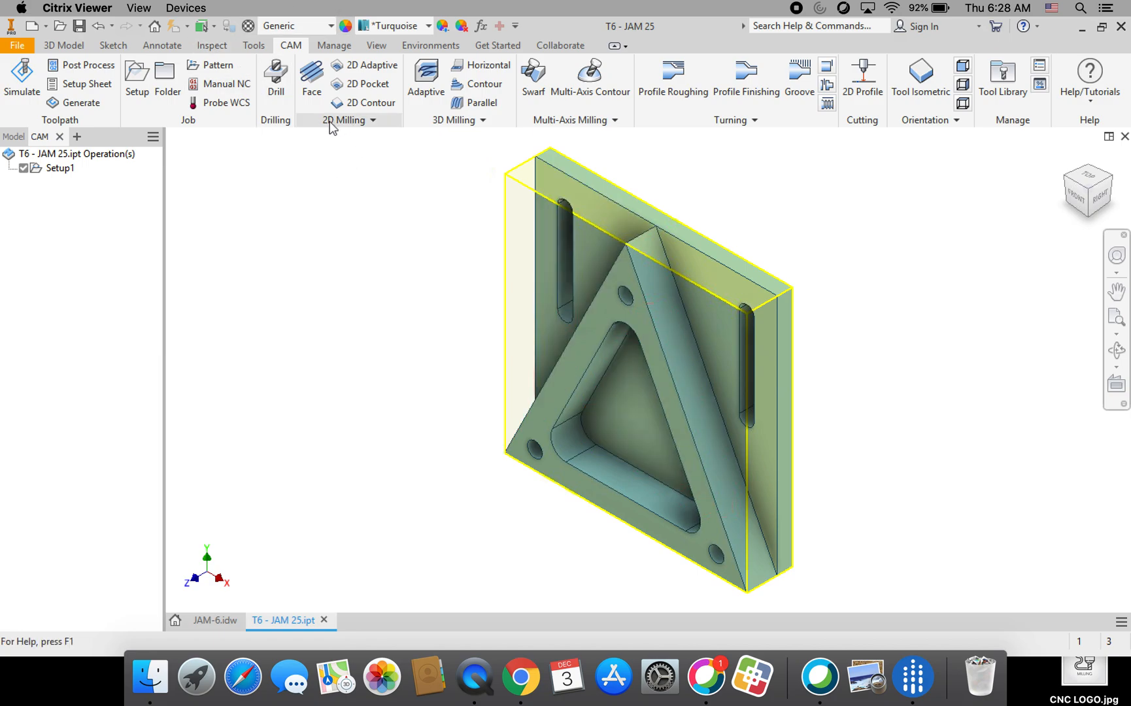
- Start a 2D Pocket operation using tool #2, the 1/4" flat end mill from the Butler MS Tool Library
click(365, 89)
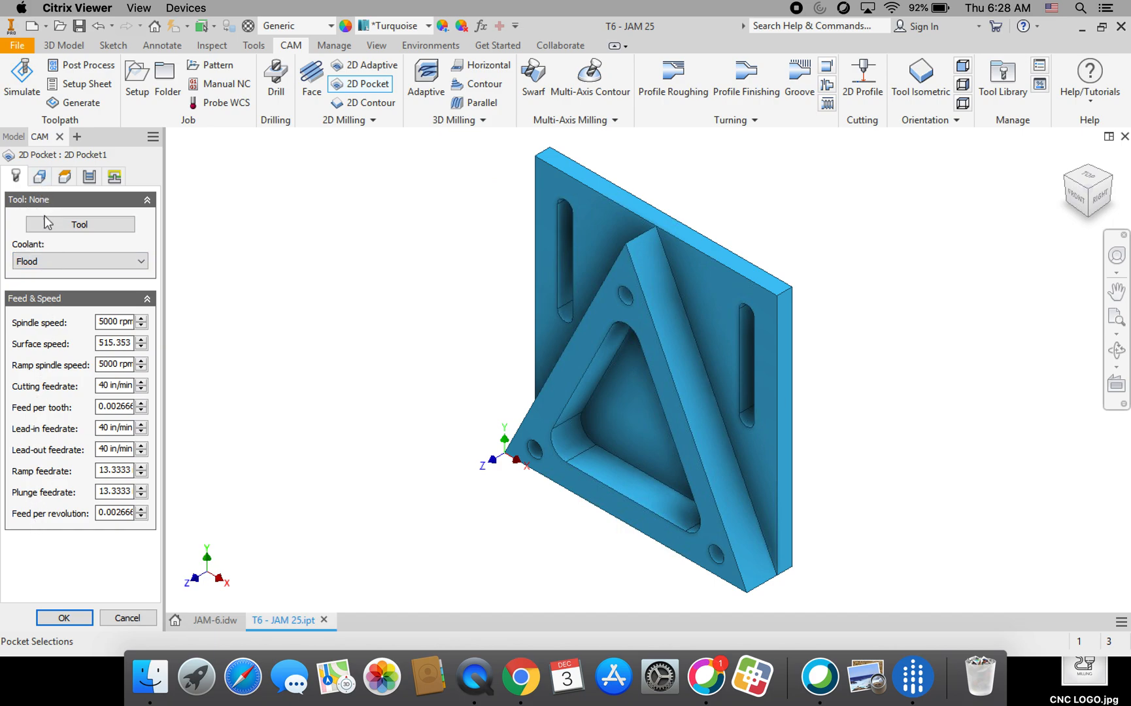
click(79, 225)
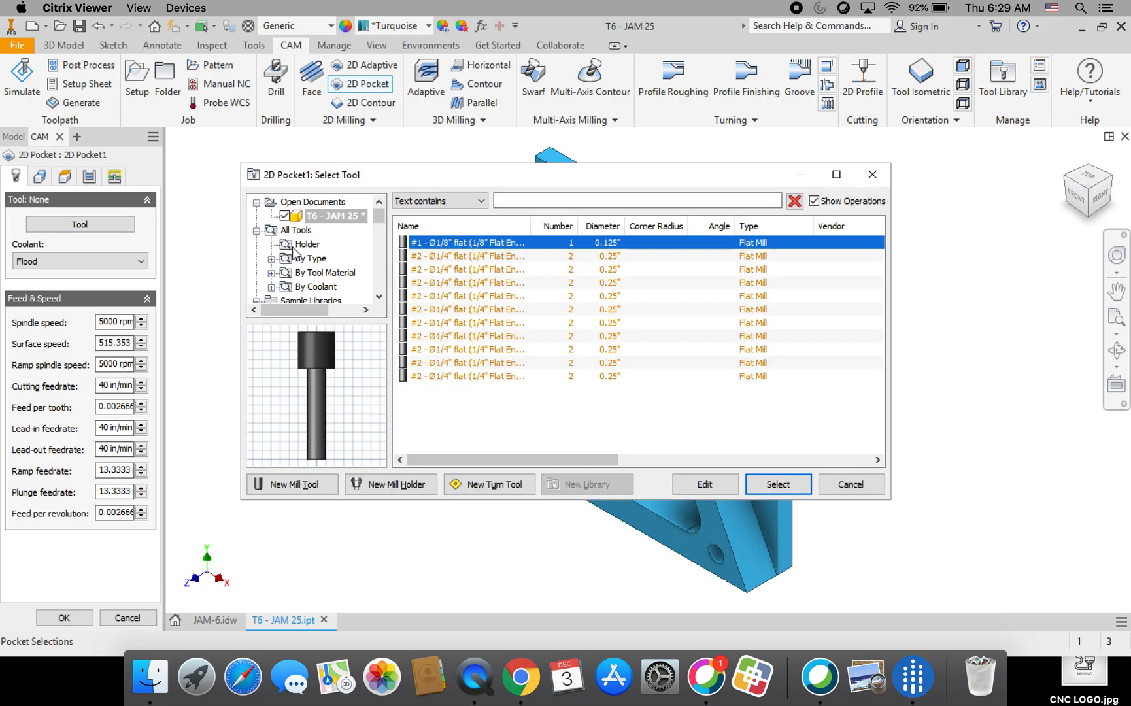
drag(378, 220, 384, 294)
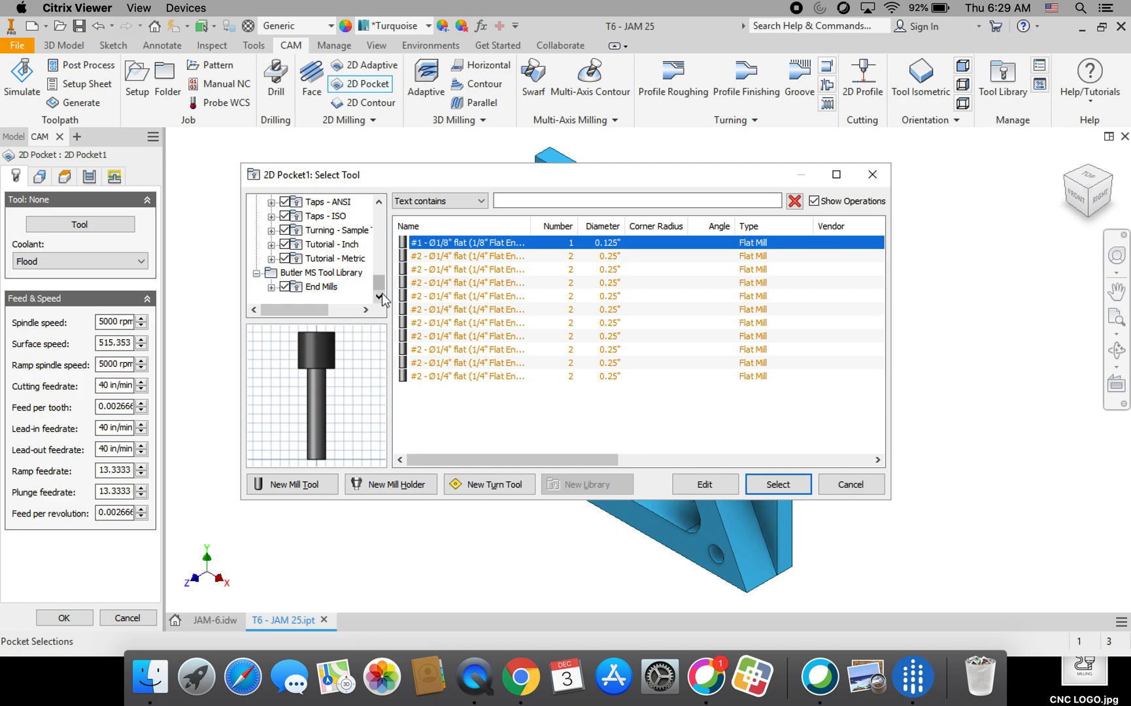
click(311, 273)
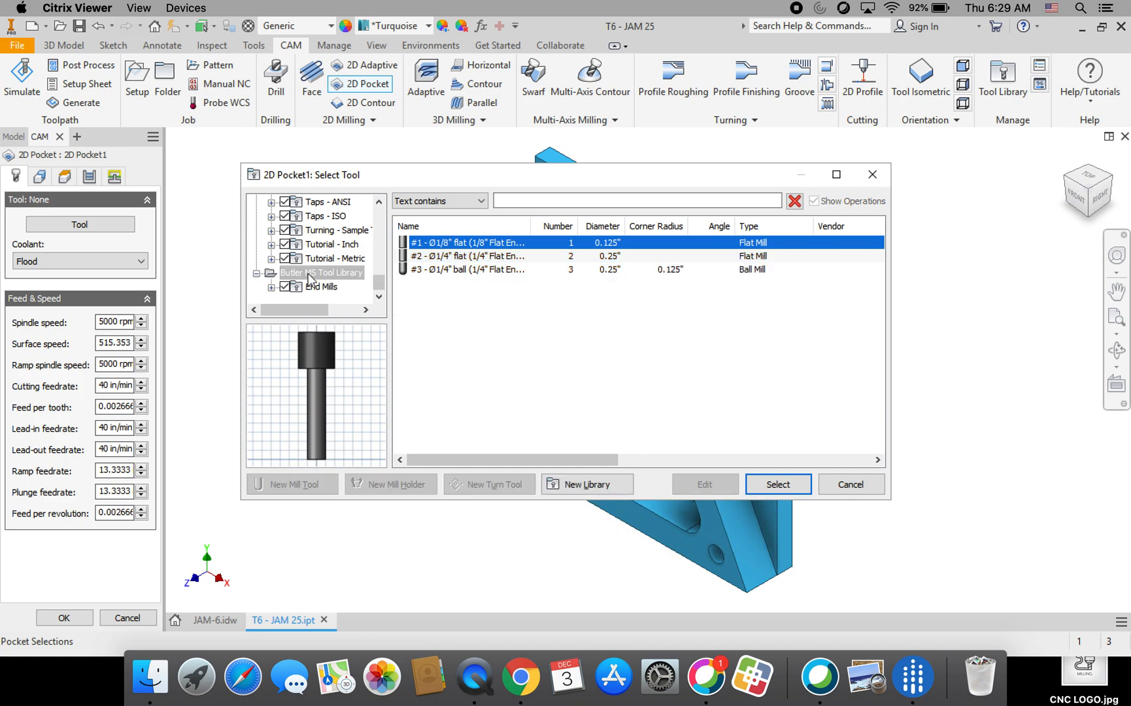
click(444, 257)
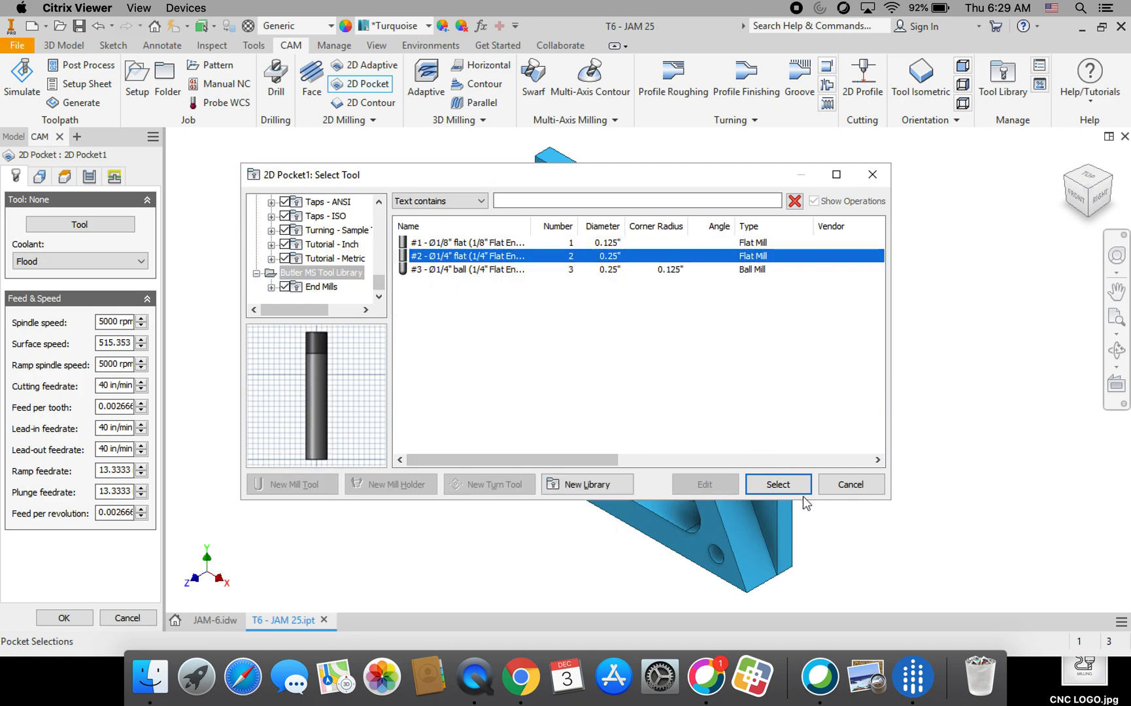
click(788, 484)
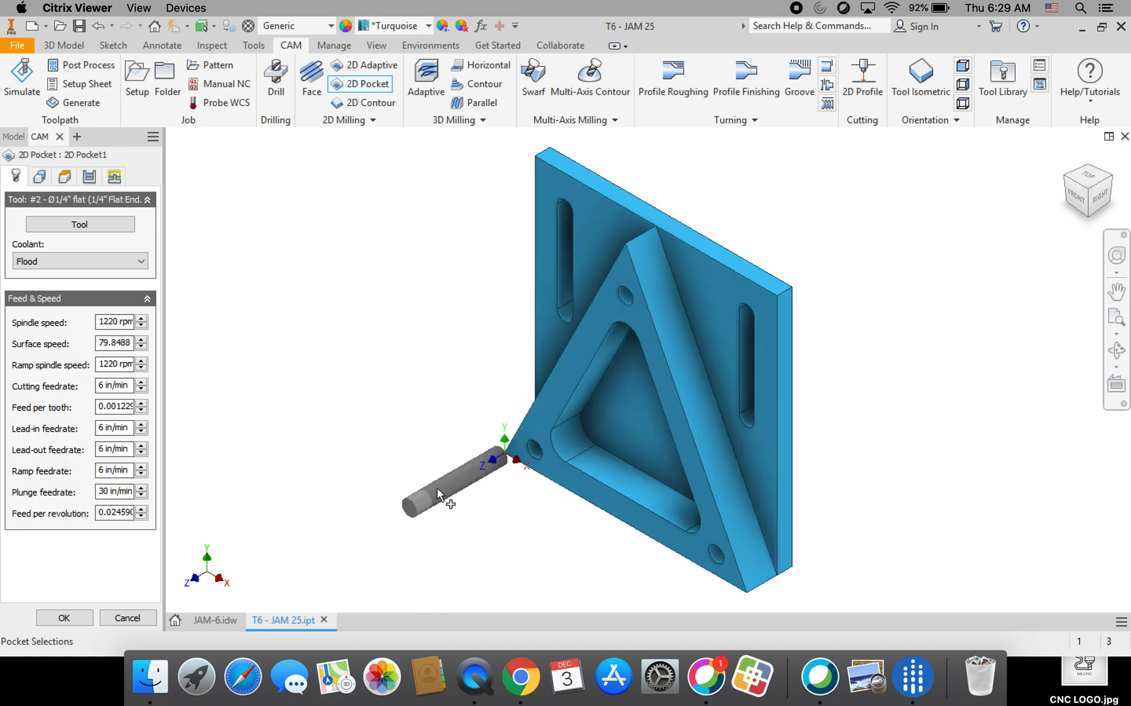
- Select the two recessed faces beside the triangle and the triangular pocket's floor as the pocket geometry
click(38, 177)
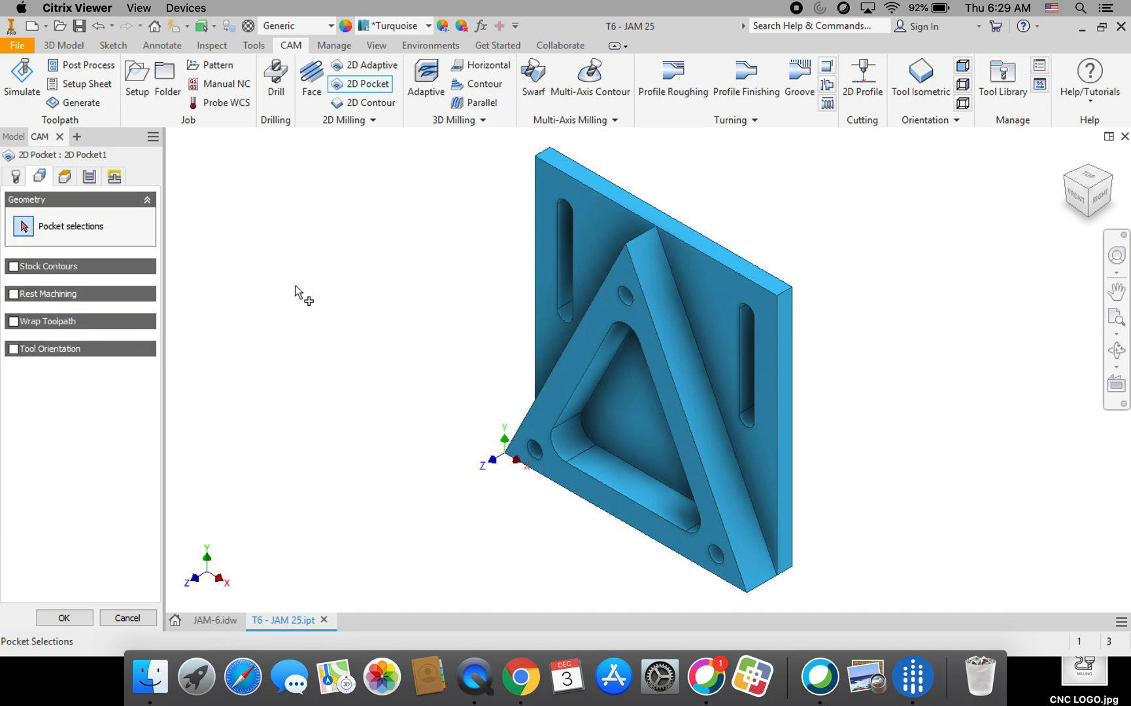
click(593, 225)
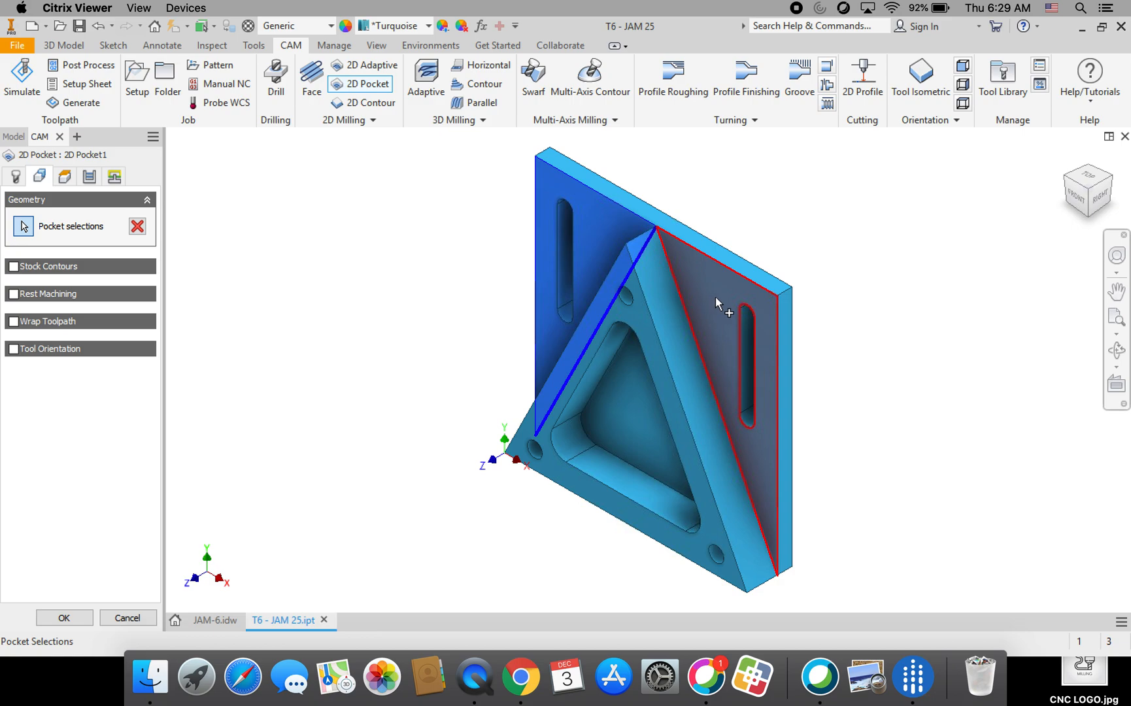
click(715, 297)
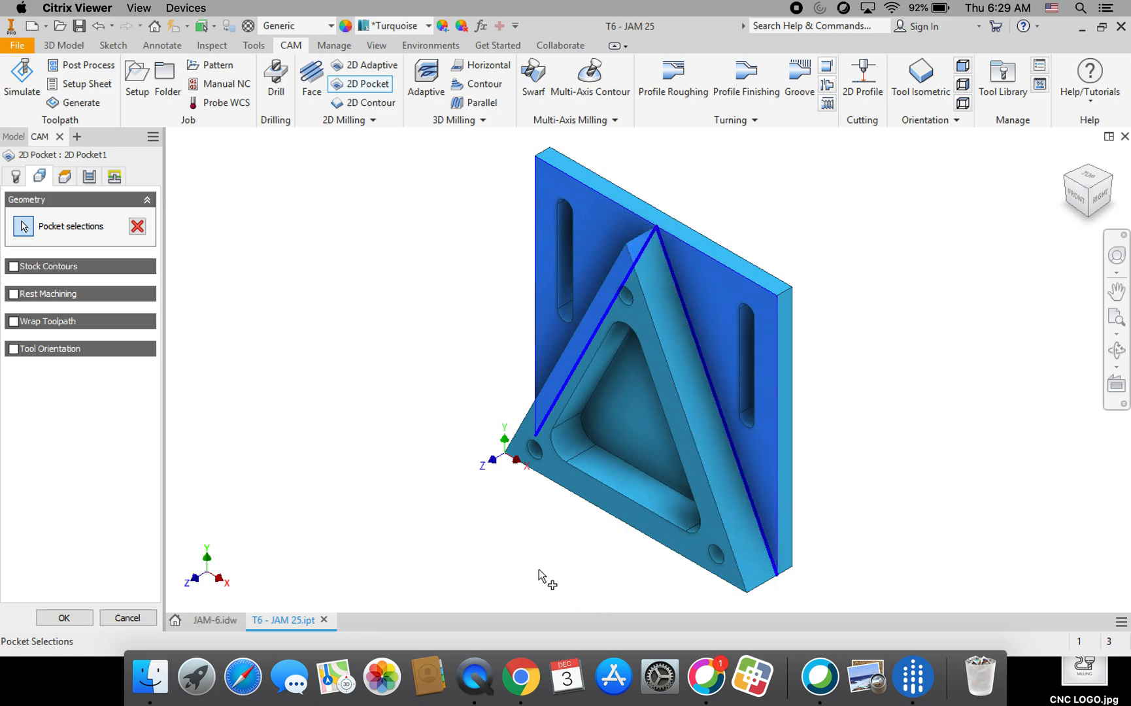
click(626, 411)
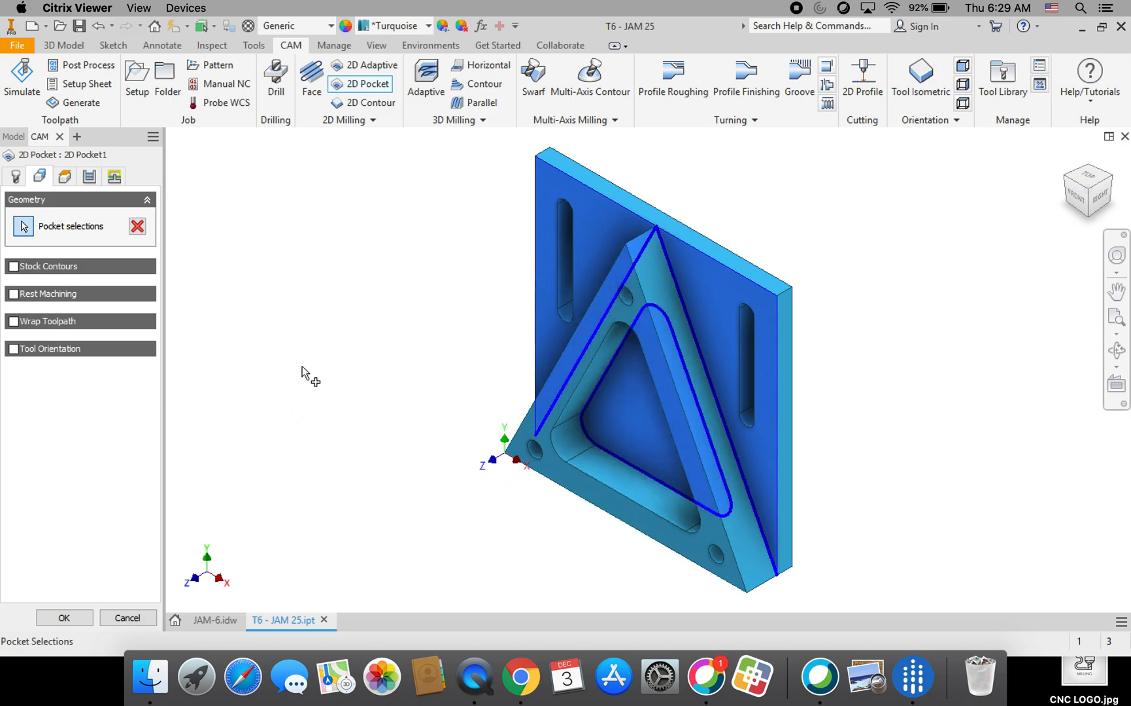
- Set the pocket's clearance height to 0.2 in from the stock top and reference the feed height to the stock top
click(63, 177)
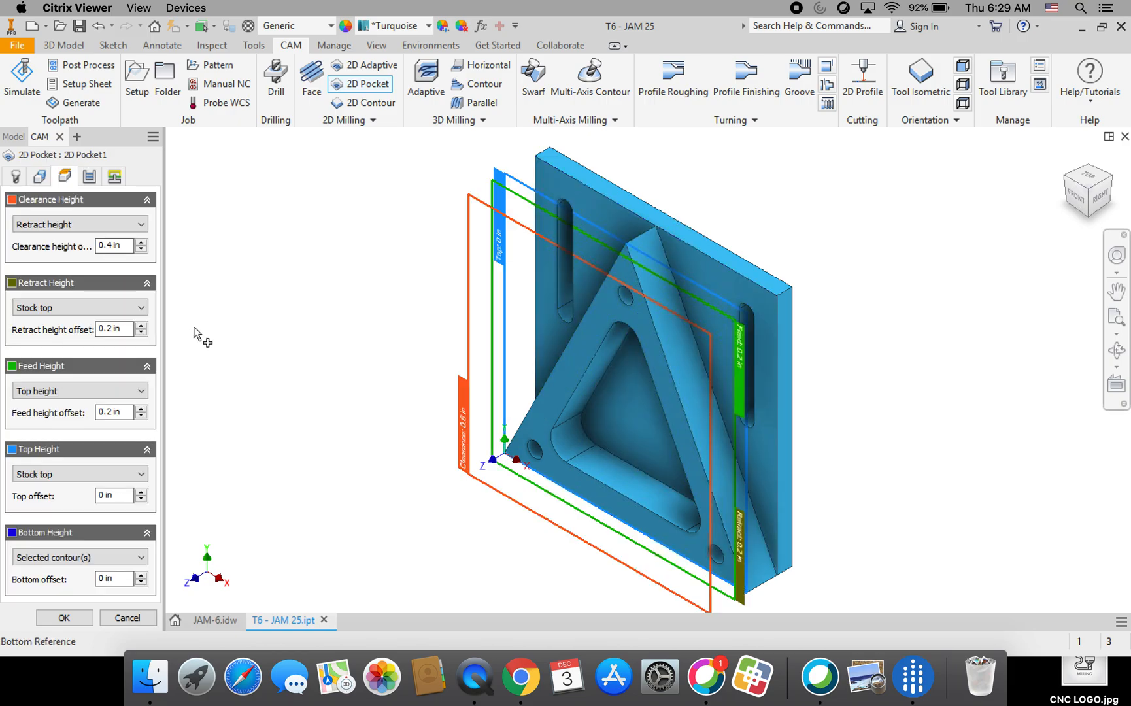
click(141, 225)
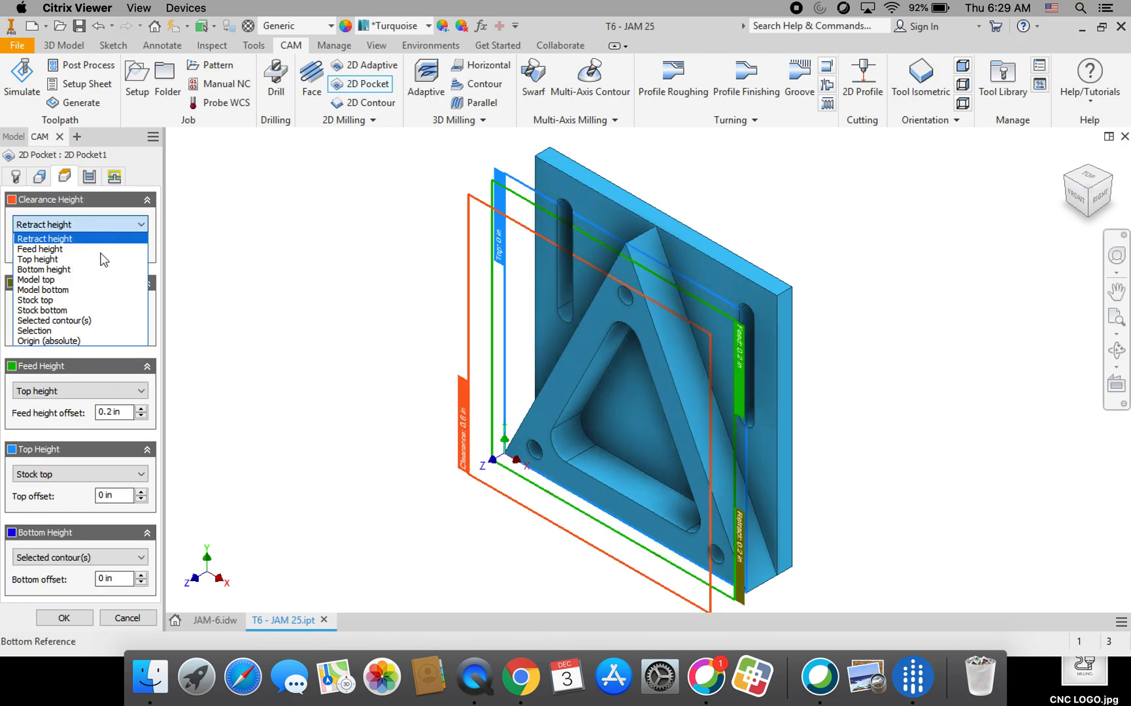
click(83, 301)
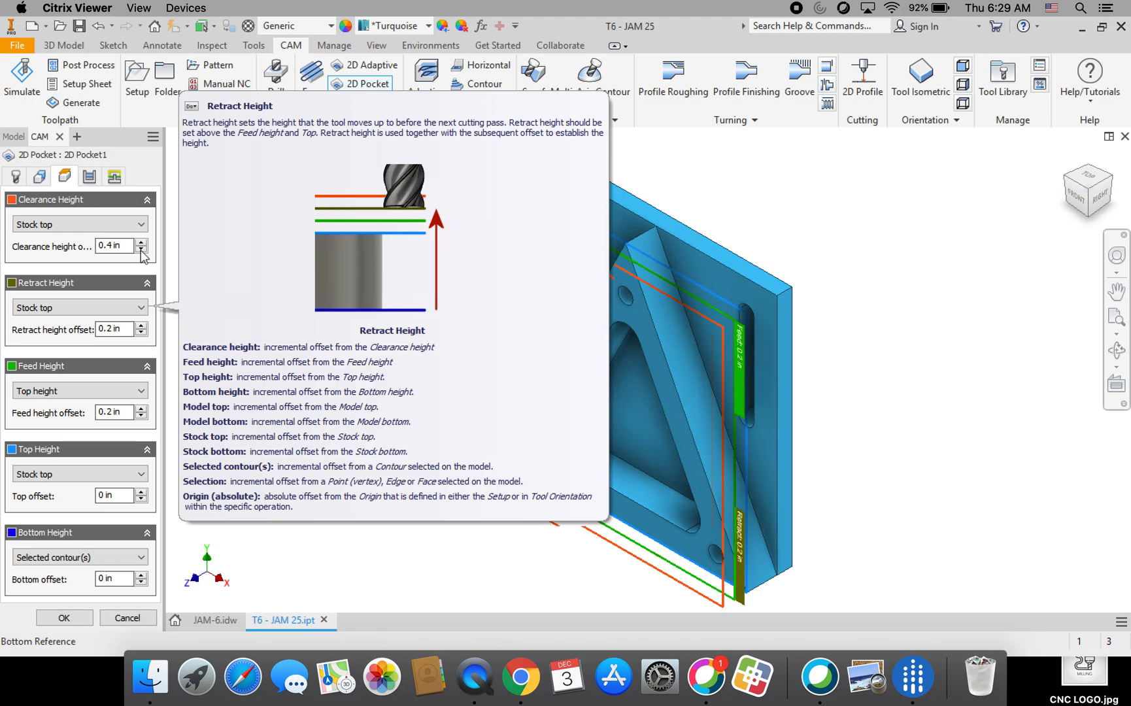
click(141, 249)
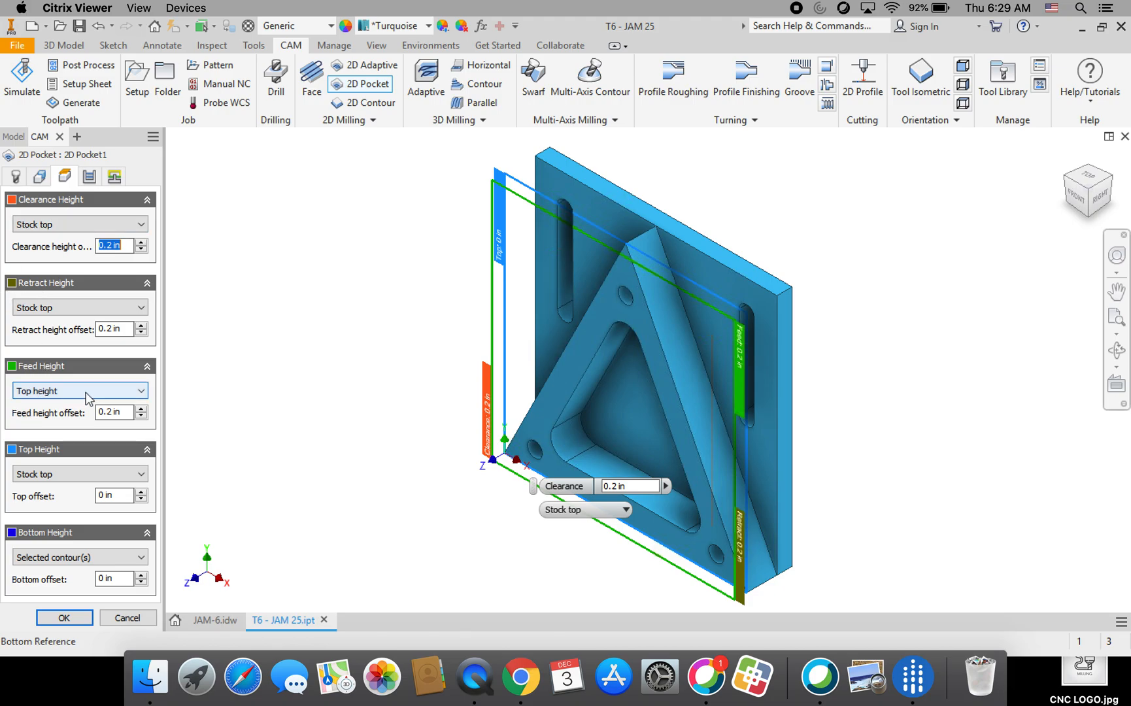
click(58, 391)
click(53, 480)
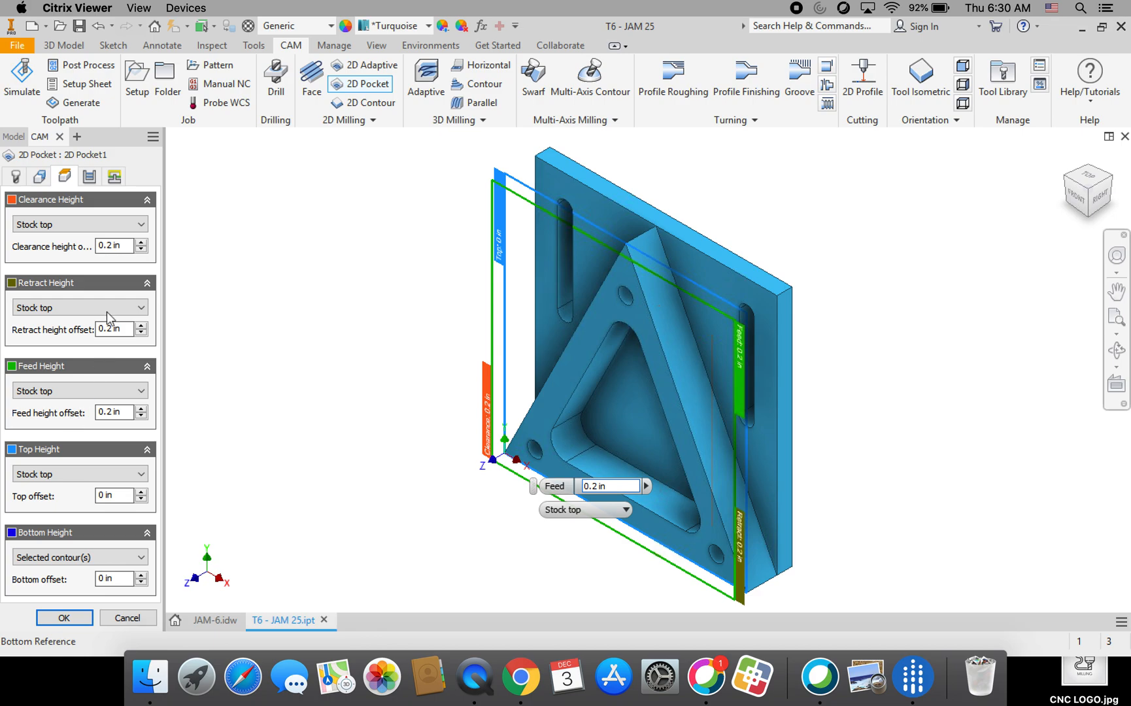
- Enable multiple depths with a 0.25 in maximum roughing stepdown and disable stock to leave for the pocket
click(89, 177)
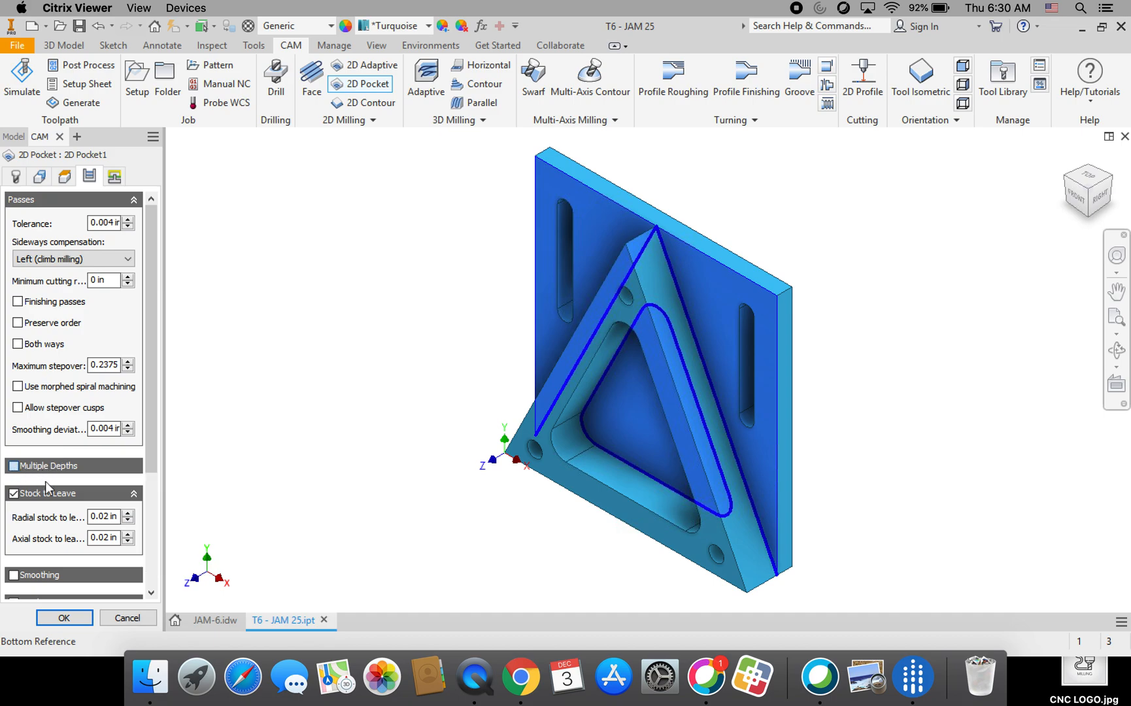
click(15, 467)
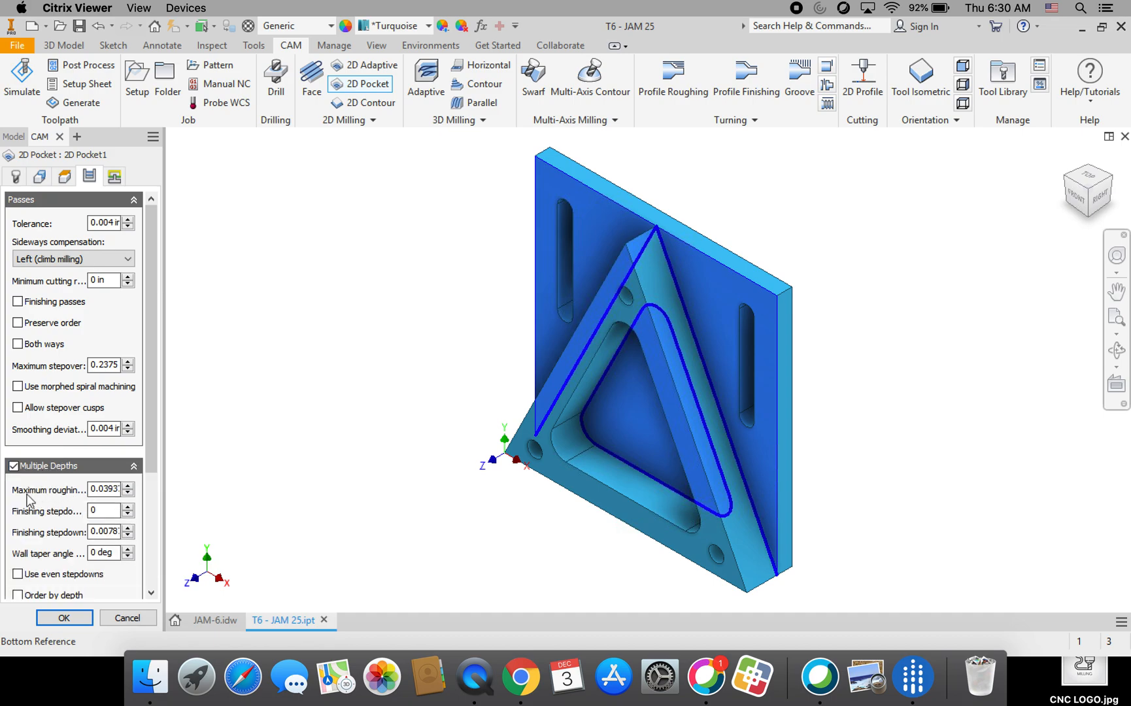
click(113, 492)
double_click(112, 490)
text(.25in)
drag(152, 333, 149, 462)
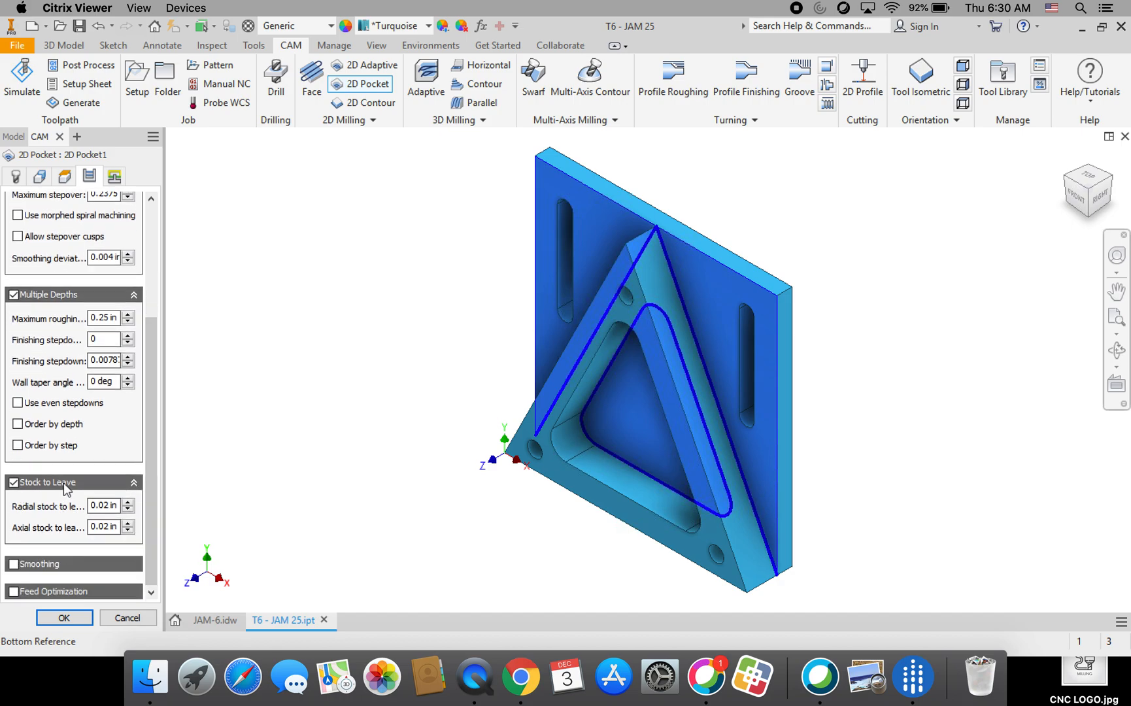
click(13, 483)
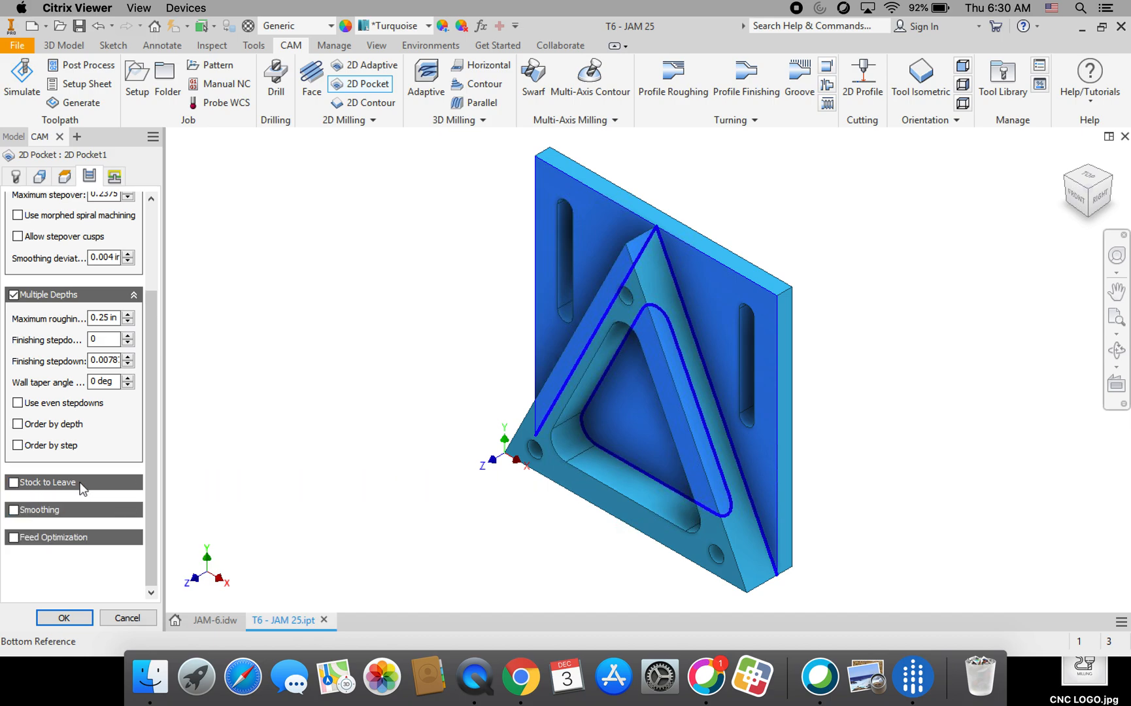
mouse_move(104, 492)
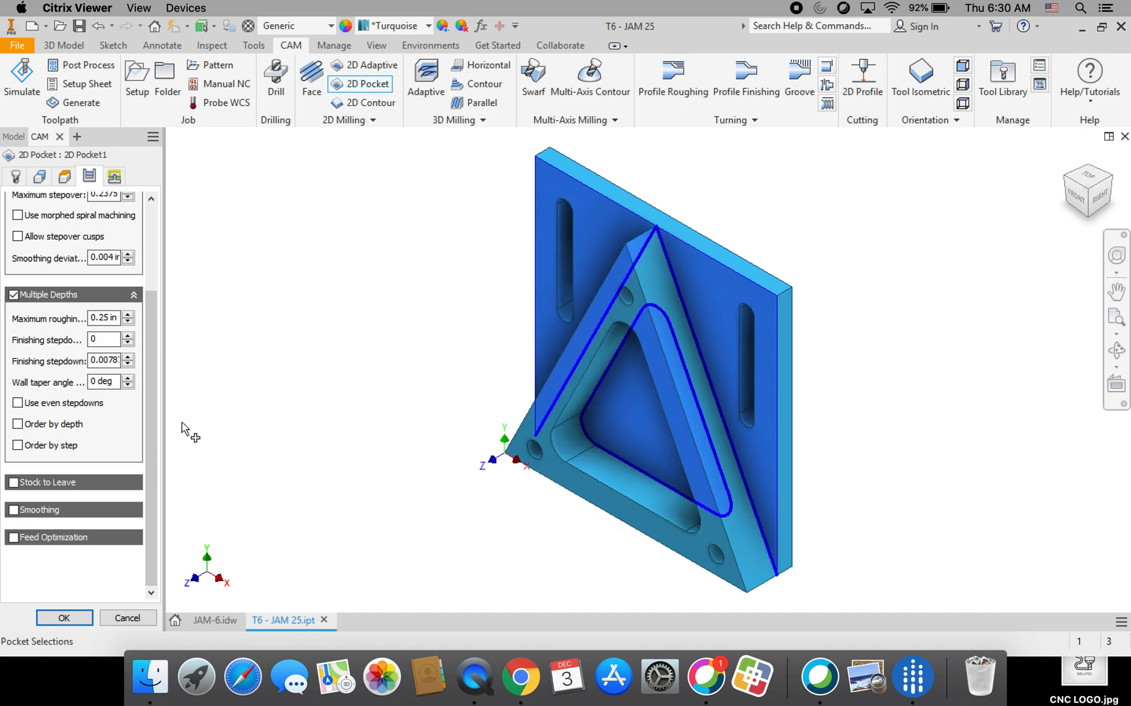
- Disable lead-in and lead-out for the 2D Pocket, set its ramp type to Plunge, and accept the operation
click(114, 178)
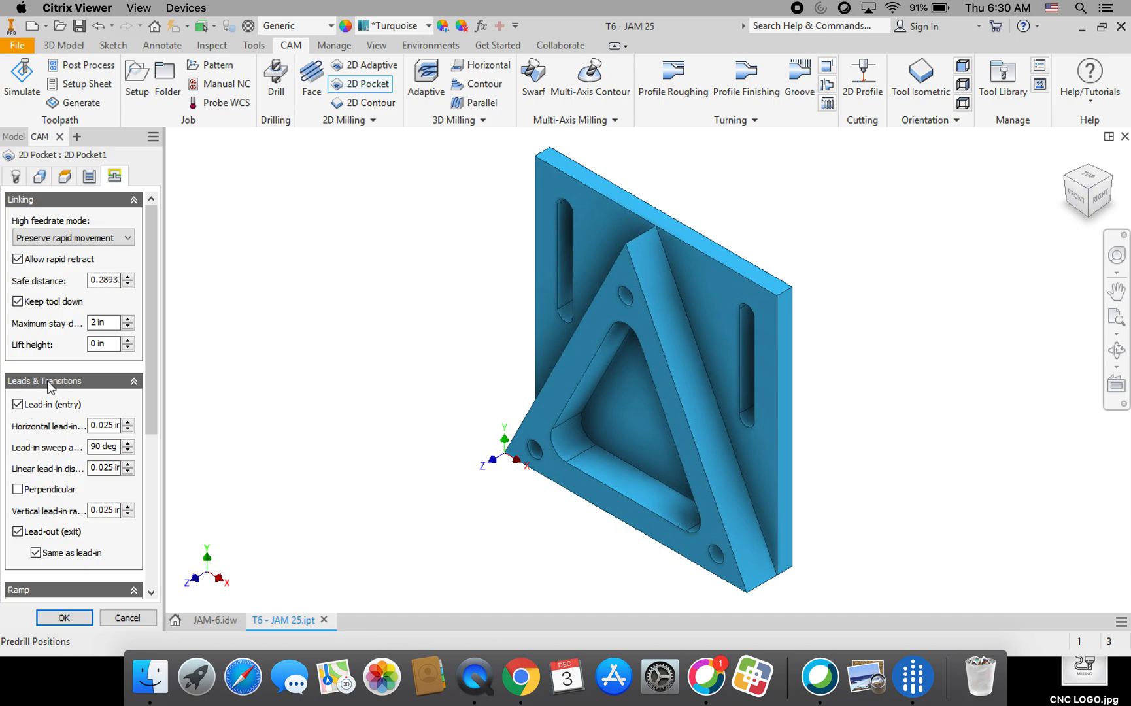
click(18, 405)
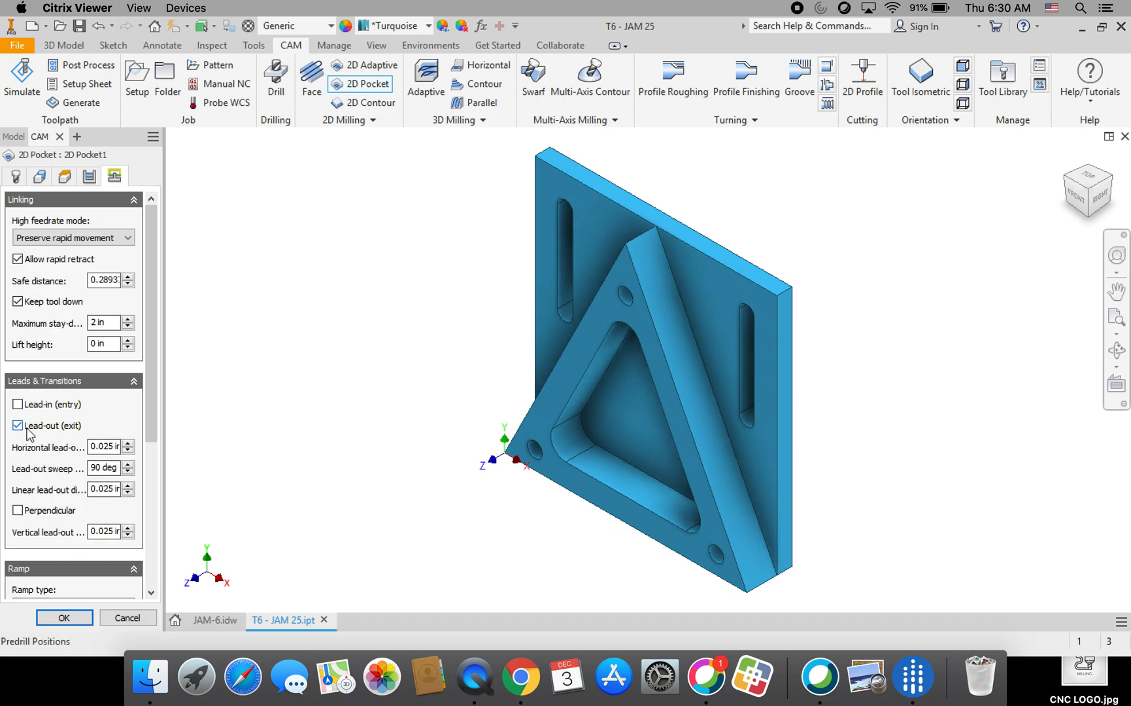
click(18, 426)
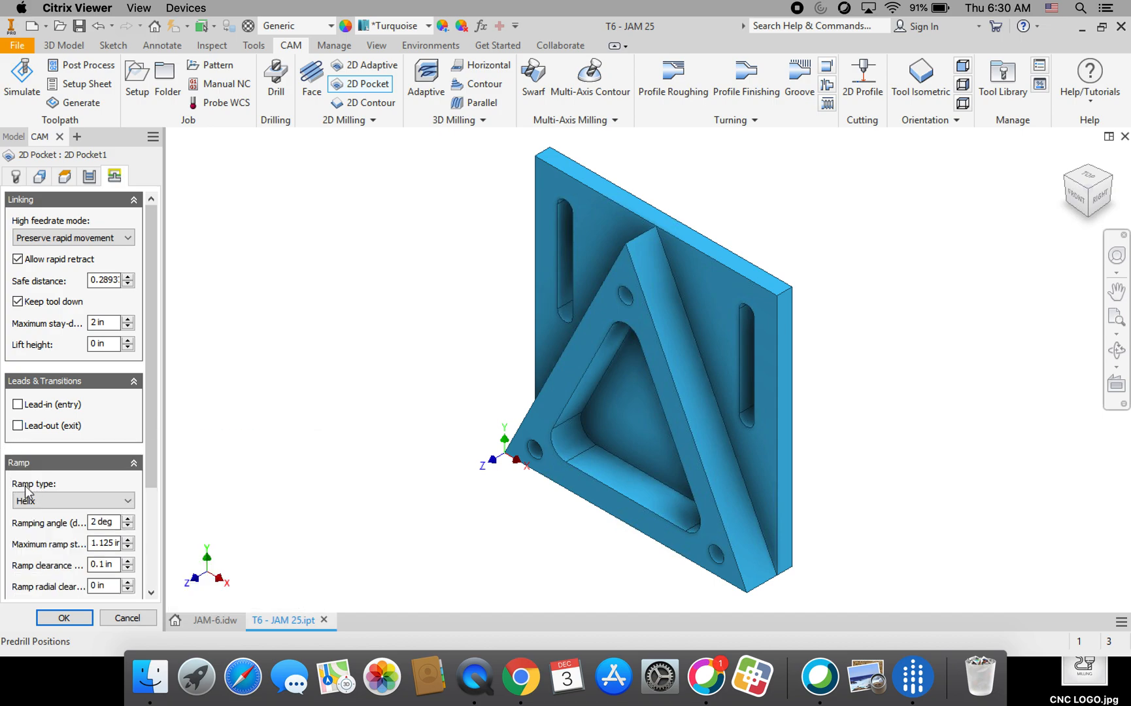
click(41, 501)
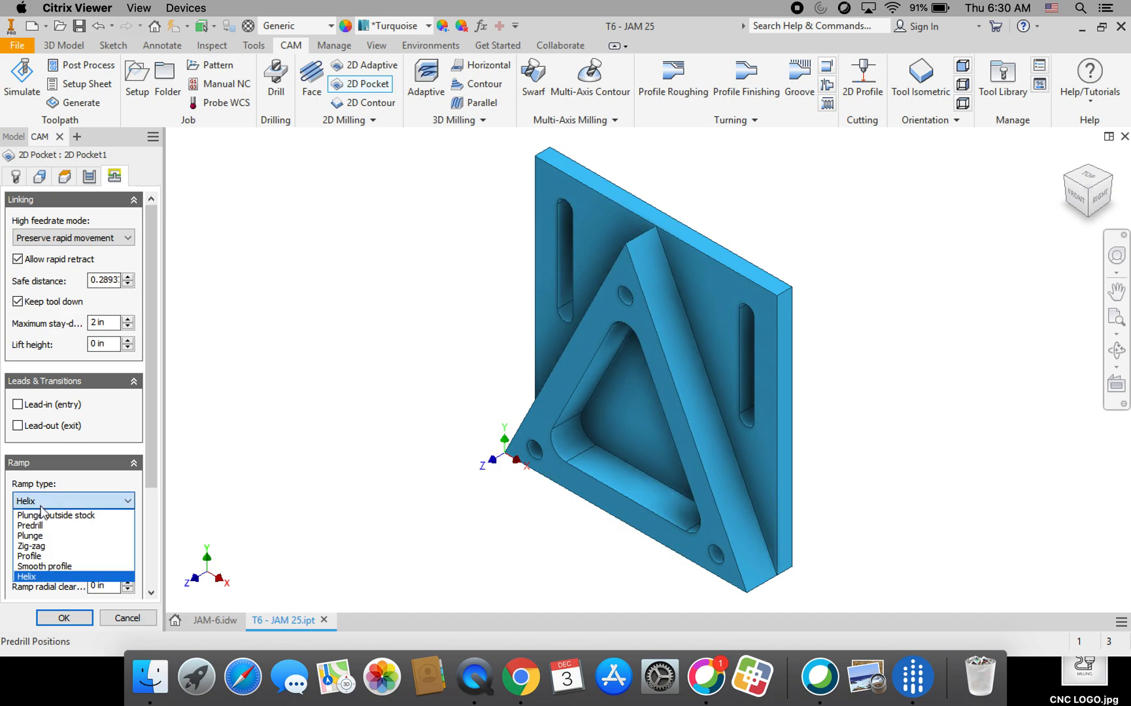
click(38, 537)
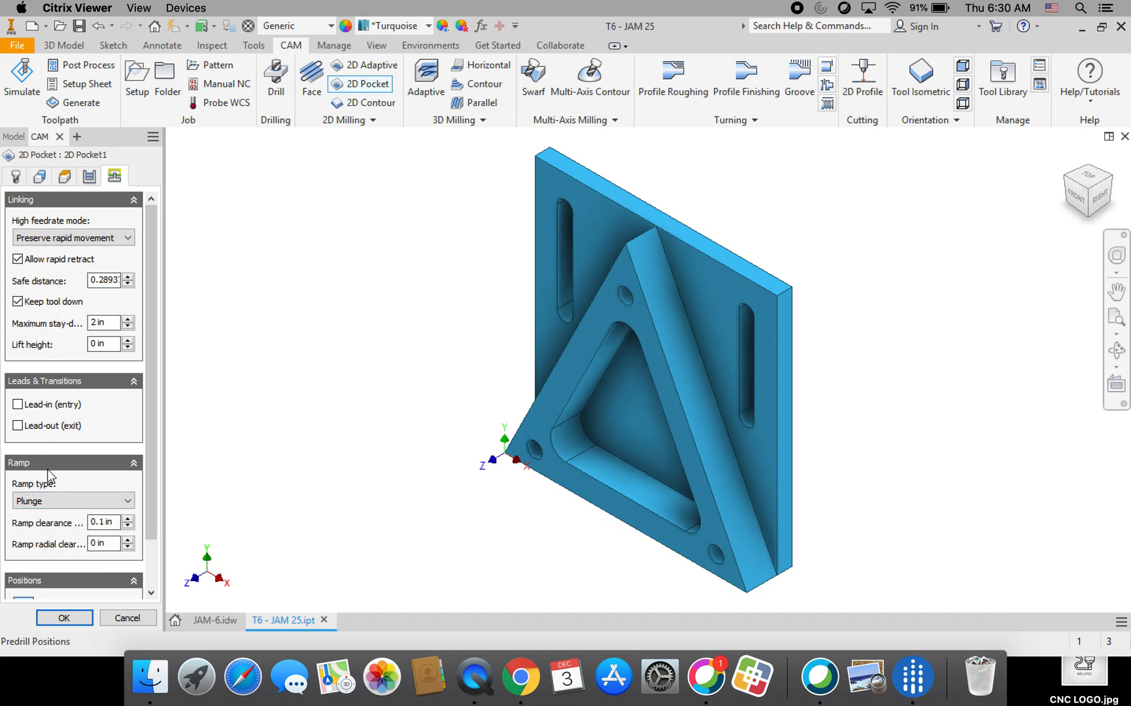
click(64, 619)
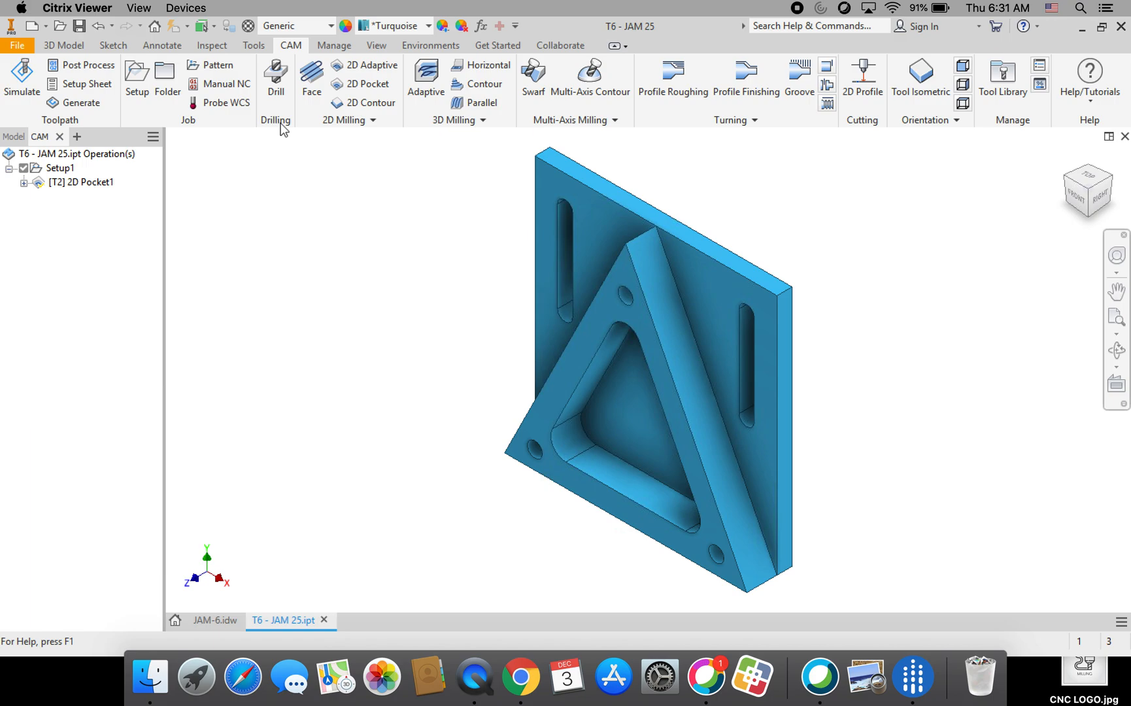
- Start a Drill operation using tool #2, the 1/4" flat end mill from the Butler MS Tool Library
click(277, 79)
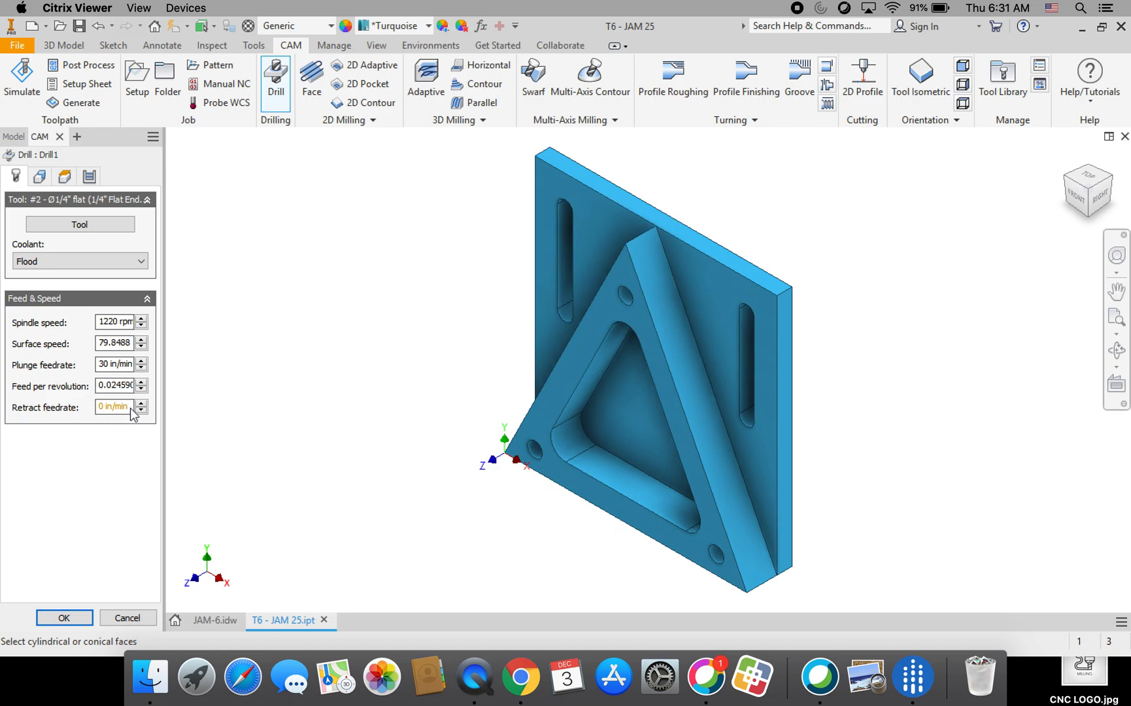
click(103, 224)
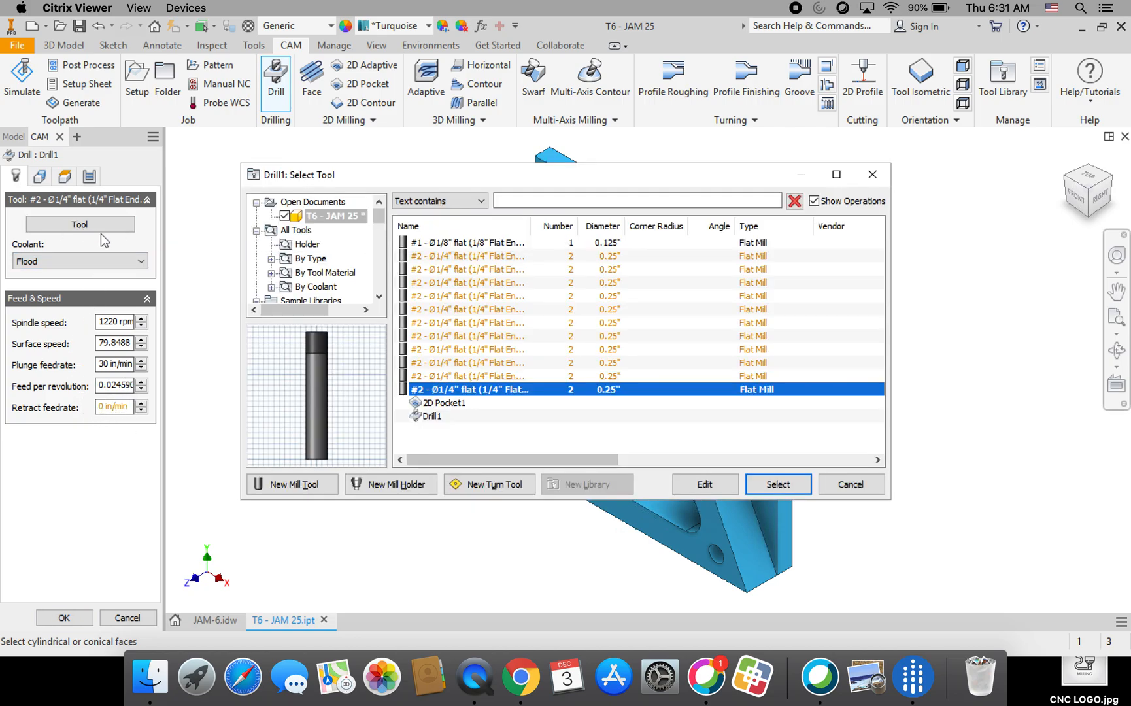
drag(382, 217, 382, 288)
click(324, 275)
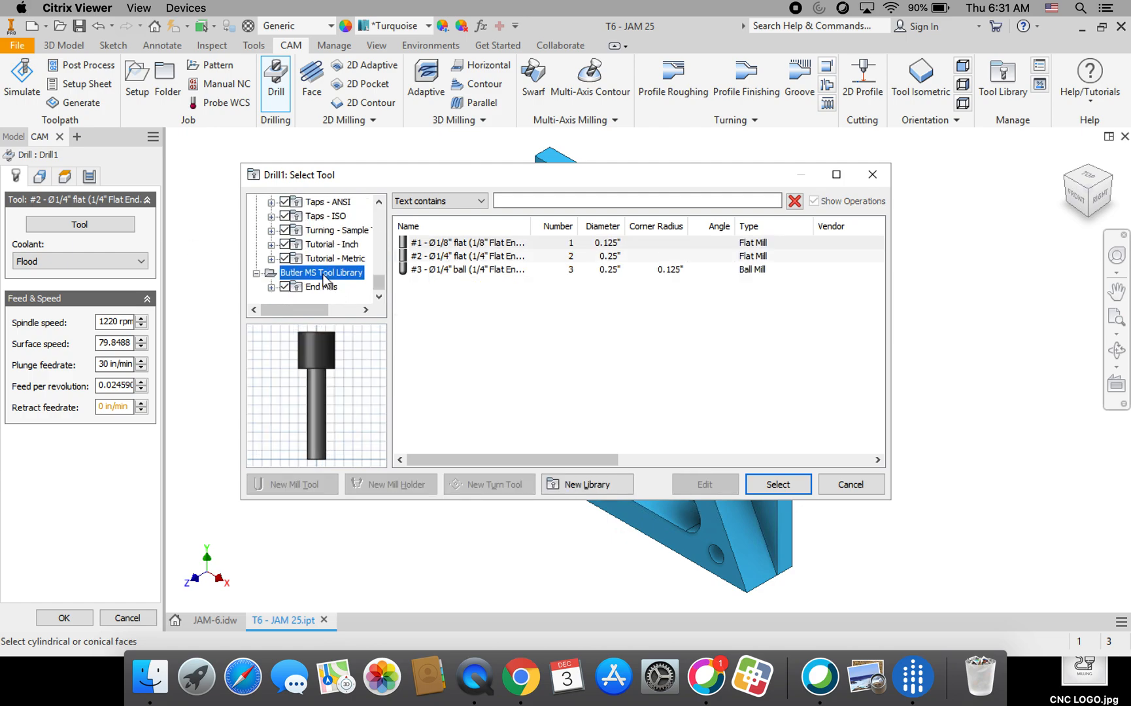
click(427, 261)
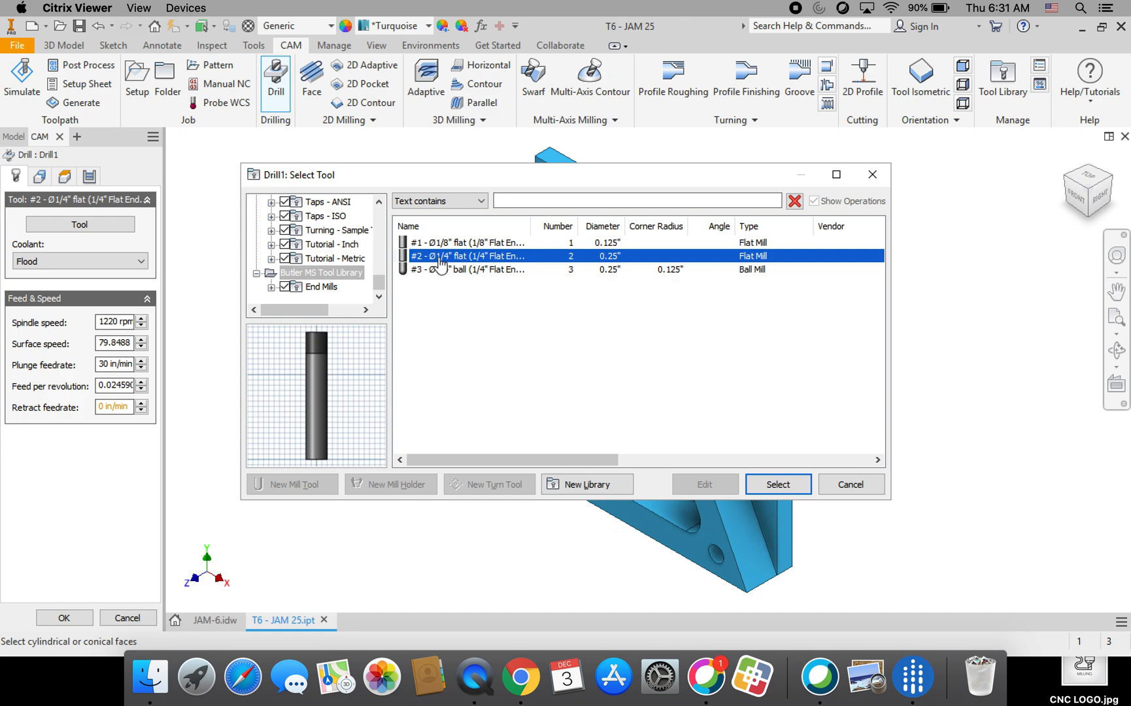
click(778, 485)
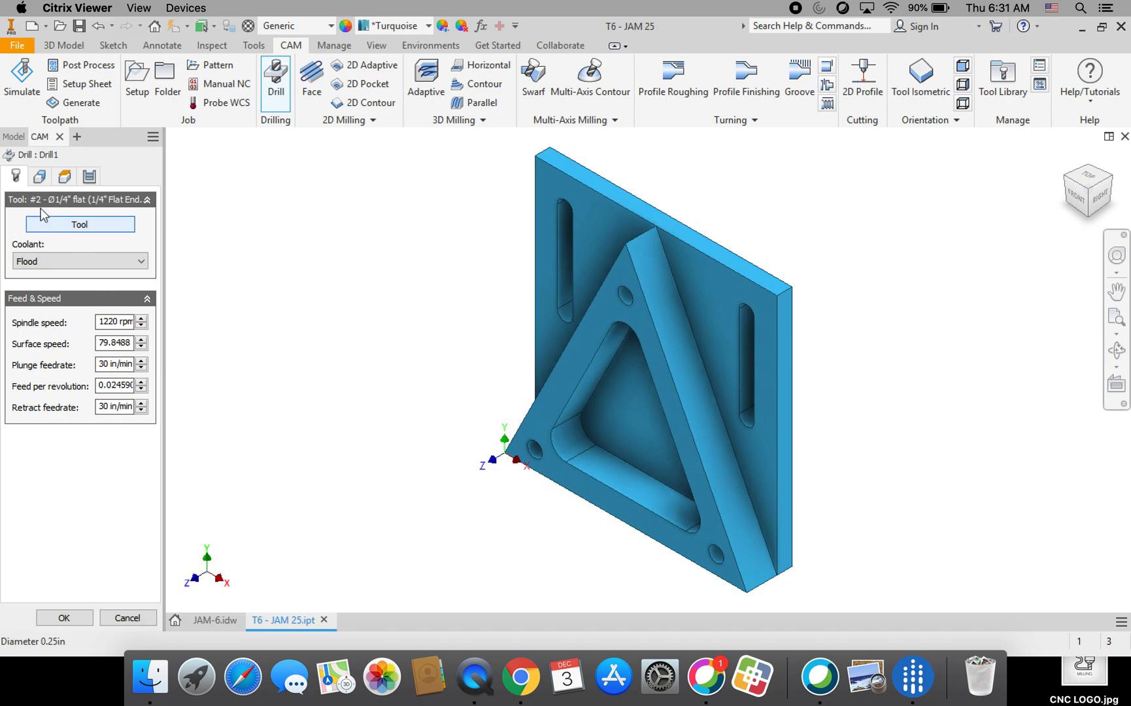
- Select the cylindrical faces of the three holes at the triangle's corners as the drill geometry
click(39, 176)
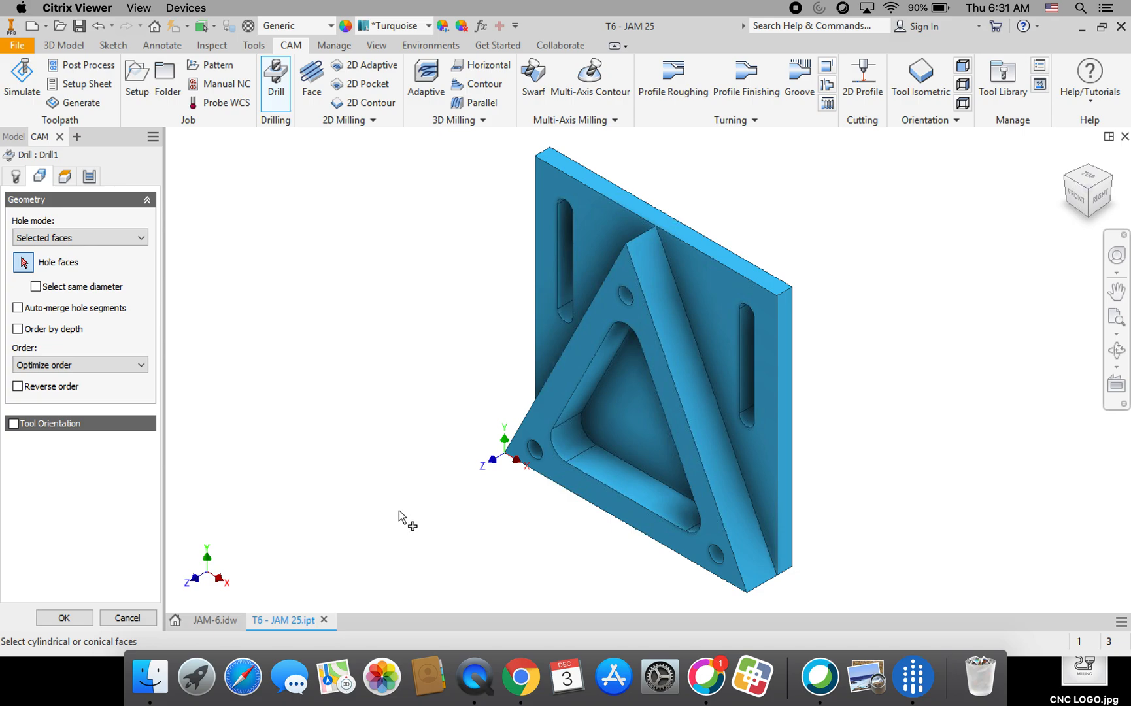
click(541, 442)
click(541, 447)
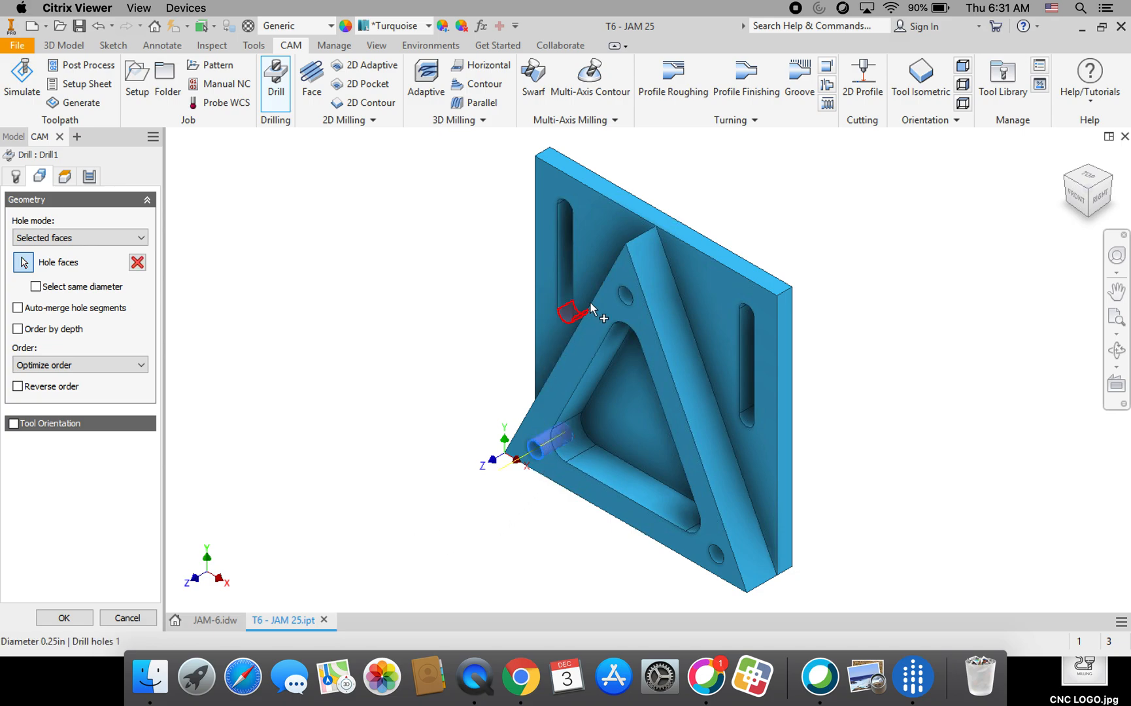
click(632, 291)
click(717, 554)
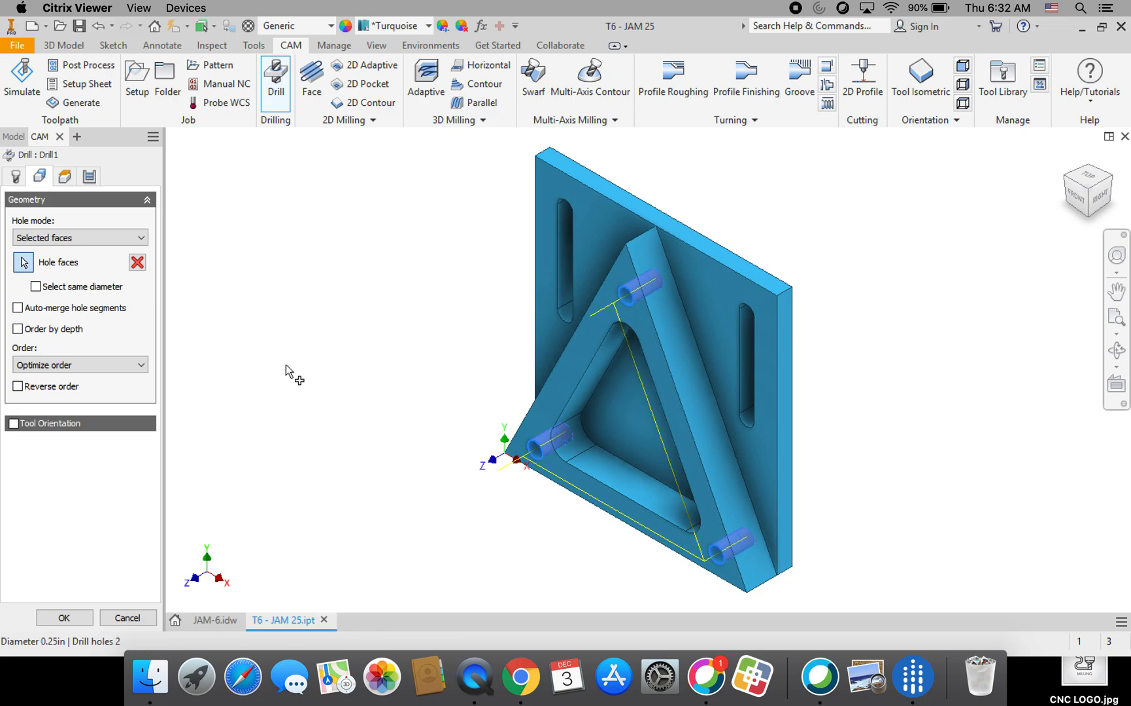
- Set the drill's clearance height to 0.2 in from the stock top, reference feed height to the stock top, and accept the rapid-out drilling operation
click(64, 177)
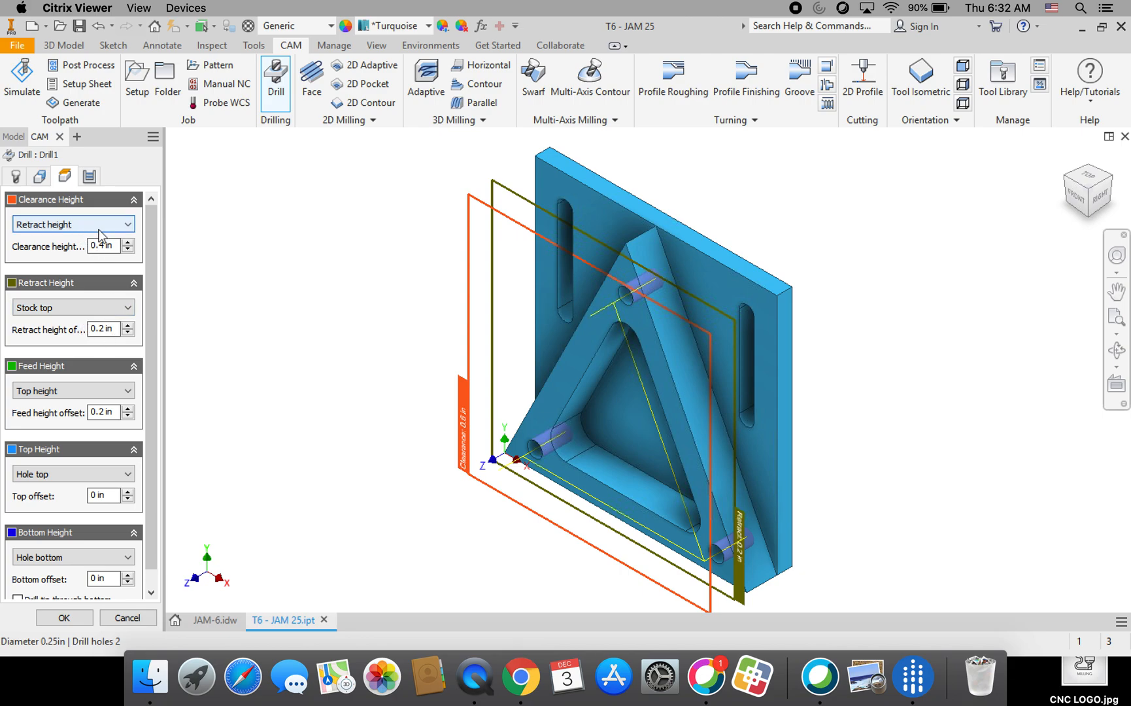
click(73, 225)
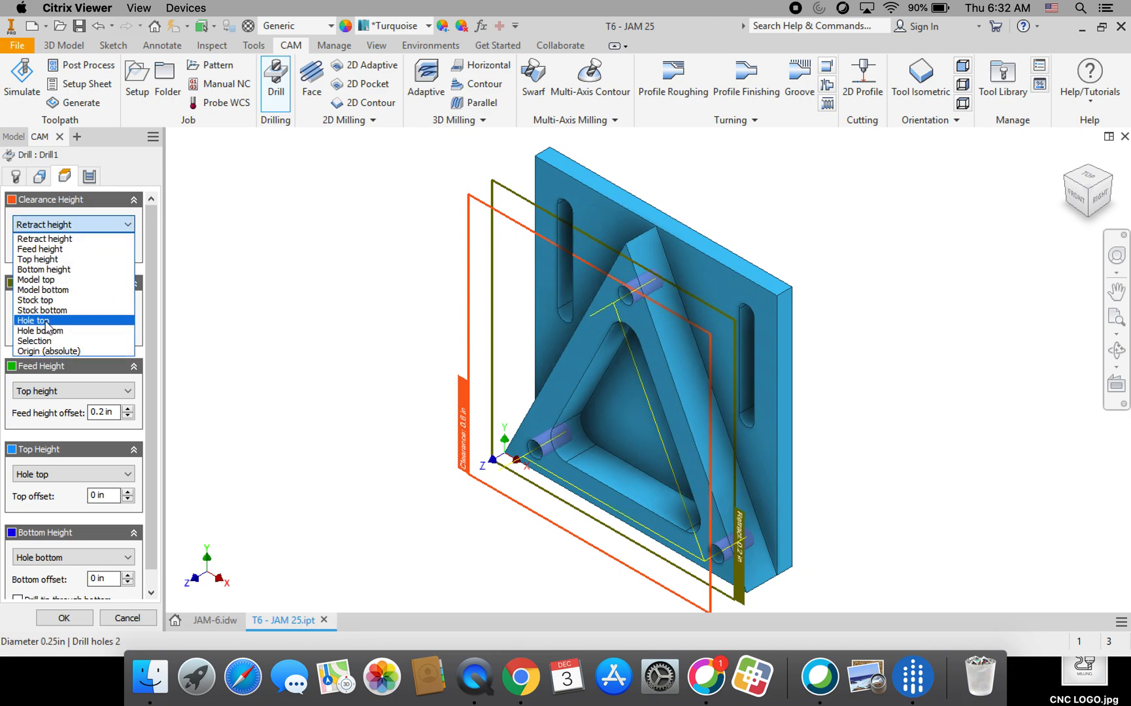
click(40, 299)
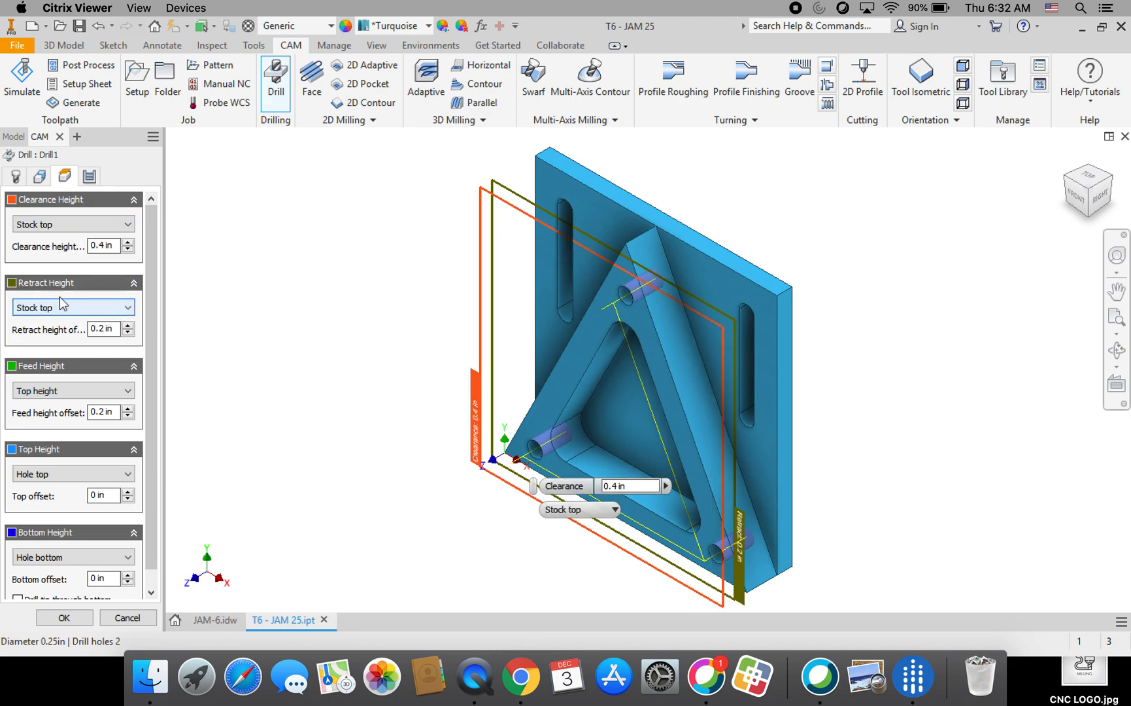
click(128, 249)
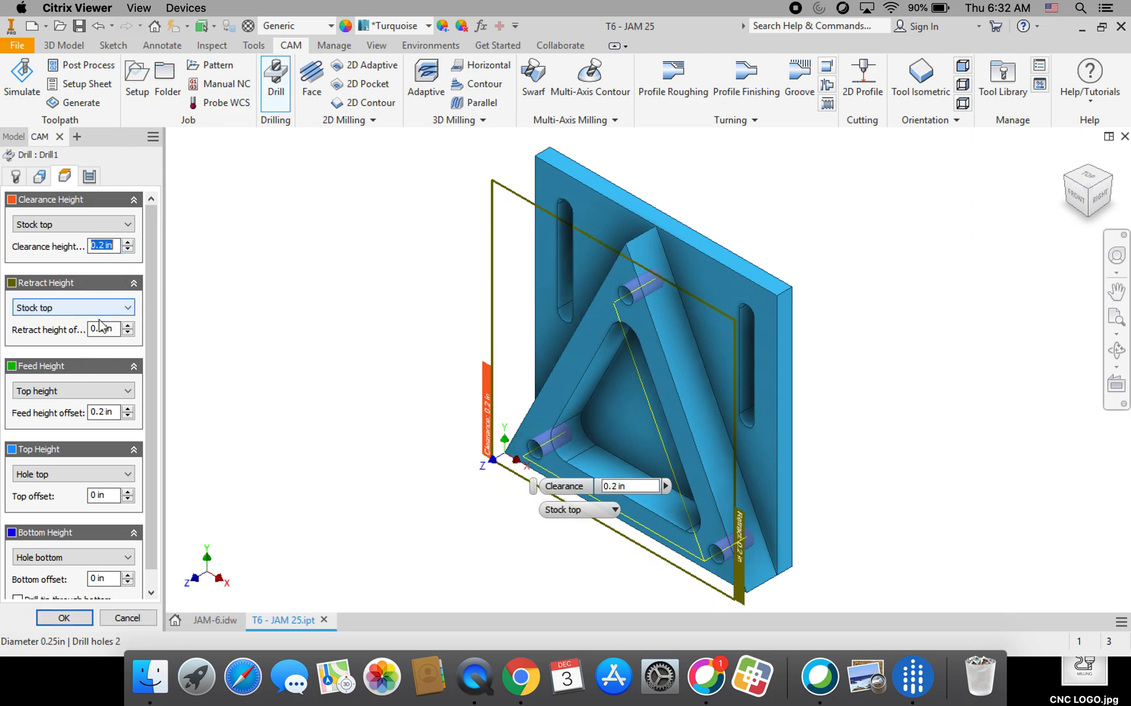
click(76, 395)
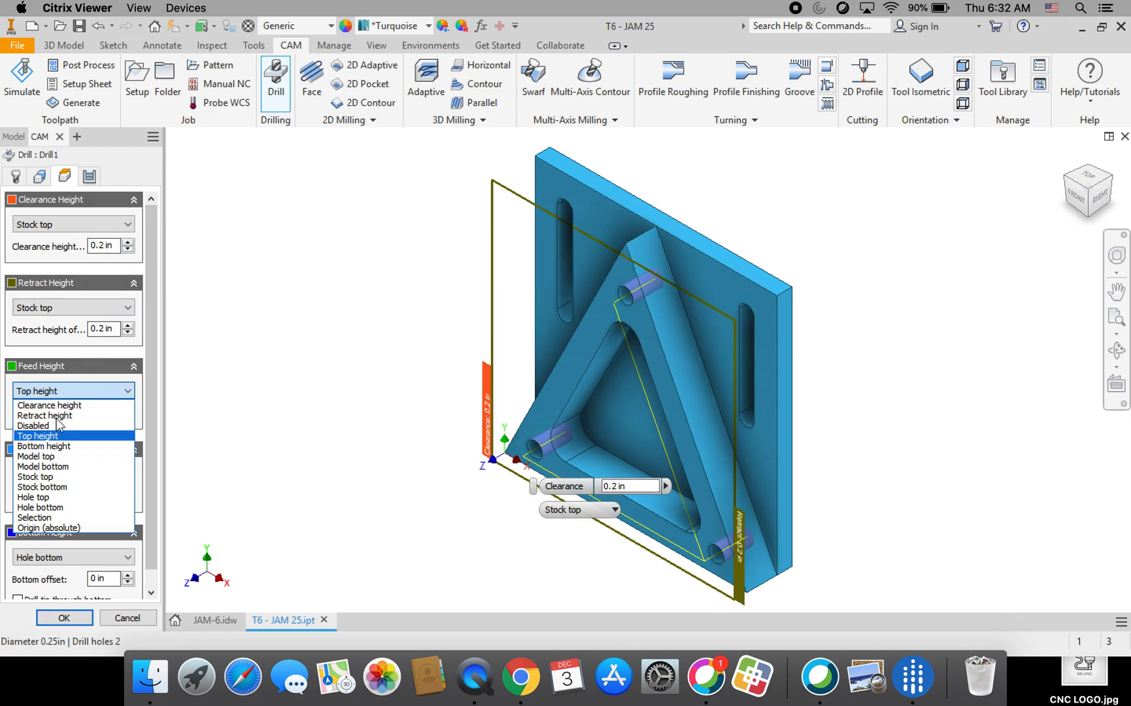
click(63, 478)
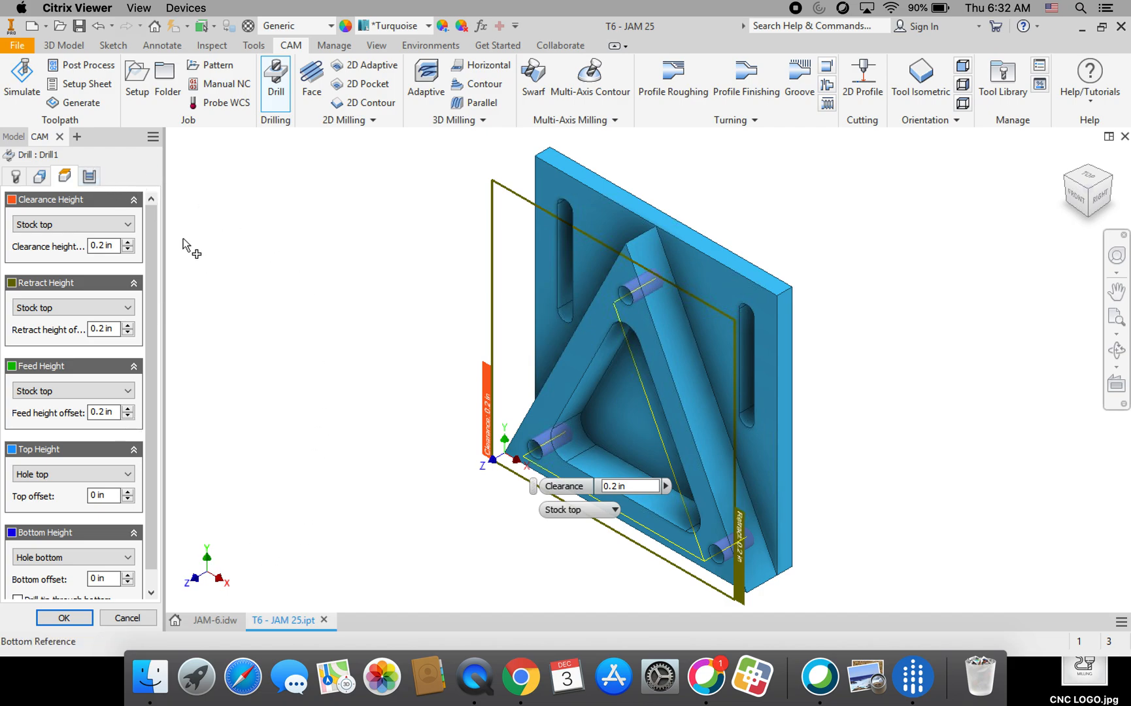
click(90, 178)
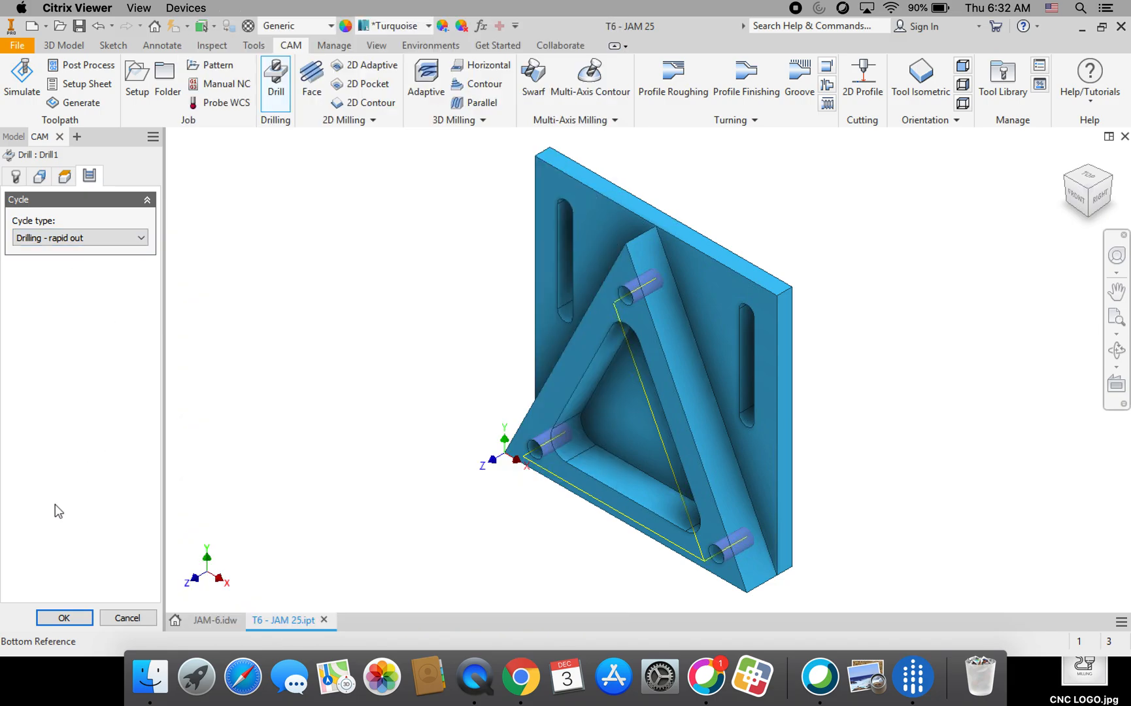
click(65, 618)
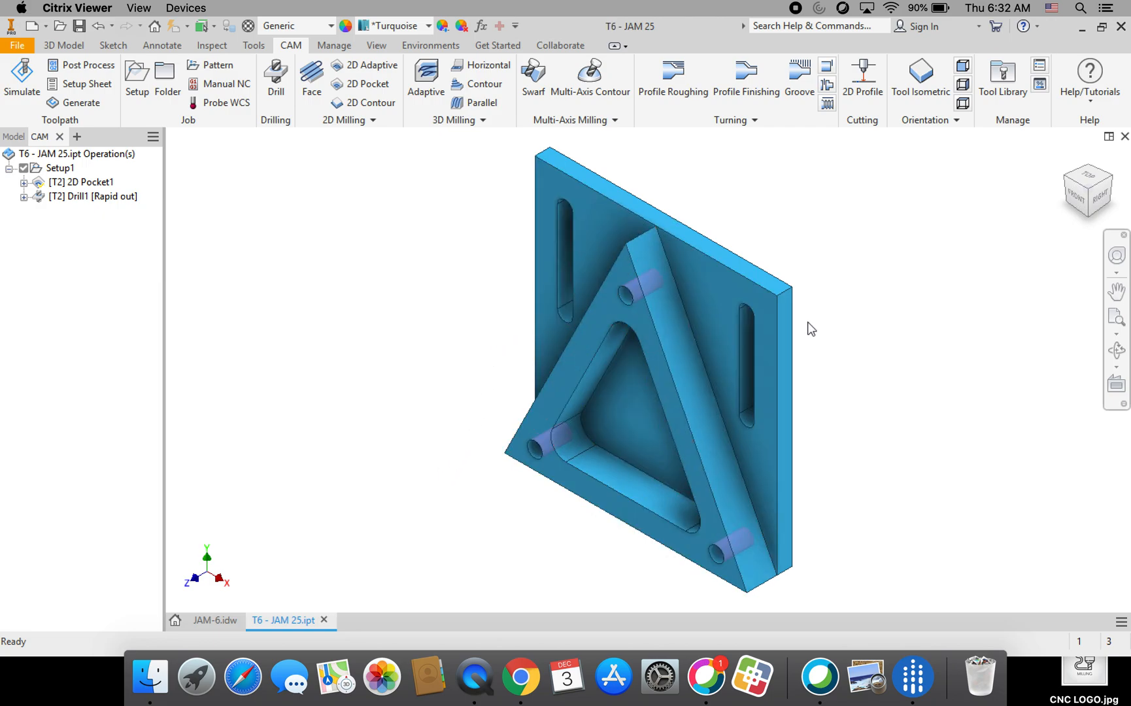
- Start a Slot milling operation using tool #2, the 1/4" flat end mill from the Butler MS Tool Library
click(1117, 351)
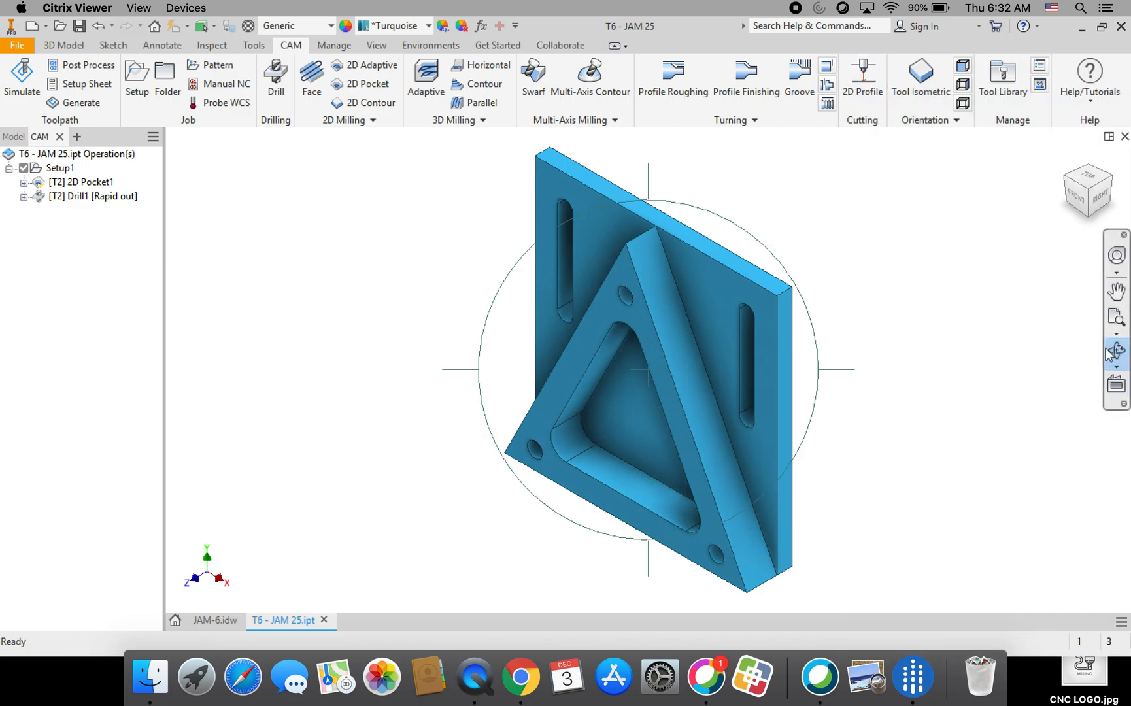
drag(609, 408, 623, 396)
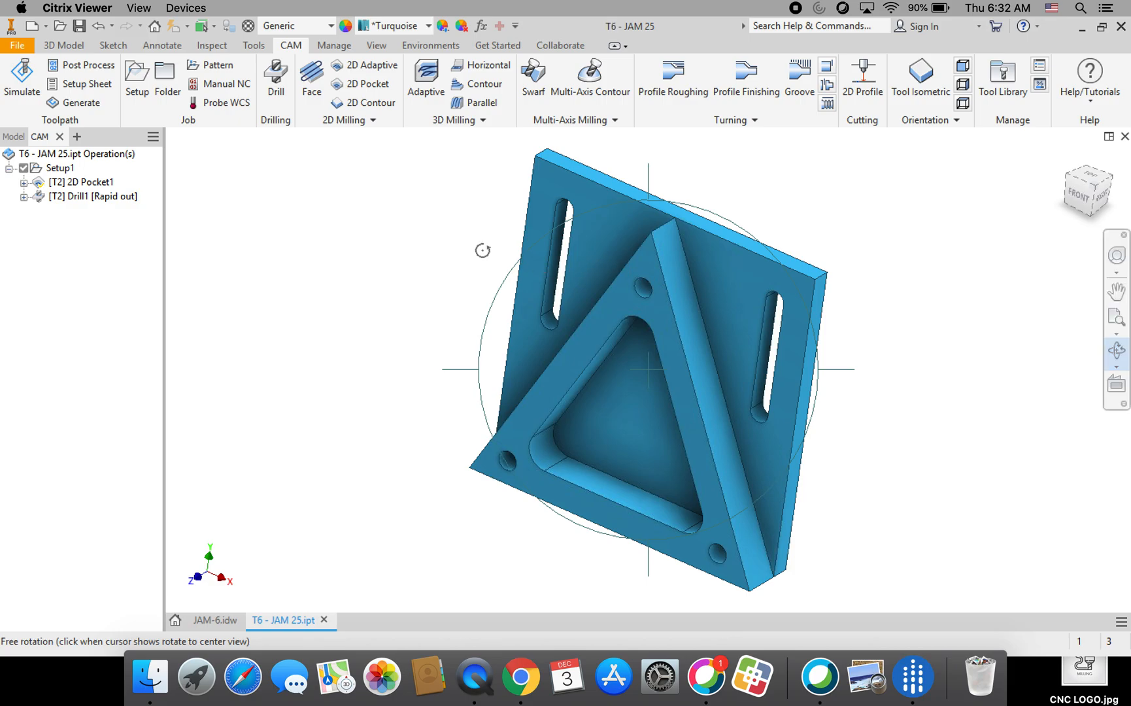
scroll(560, 288, up, 5)
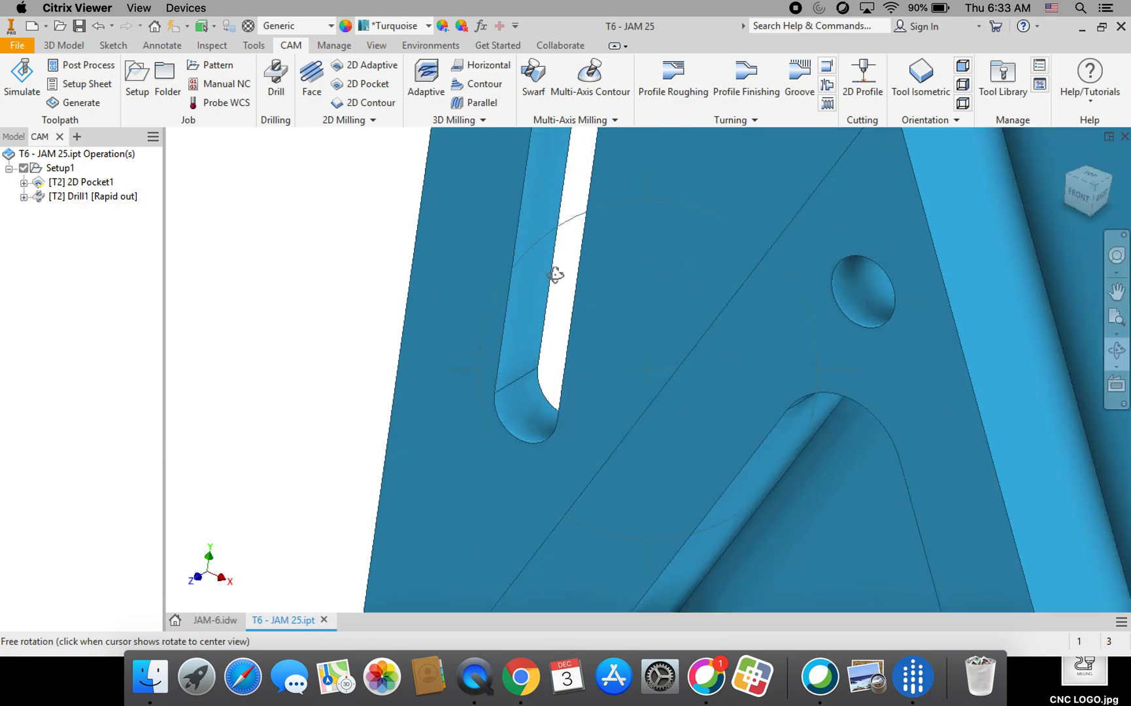
scroll(553, 278, down, 8)
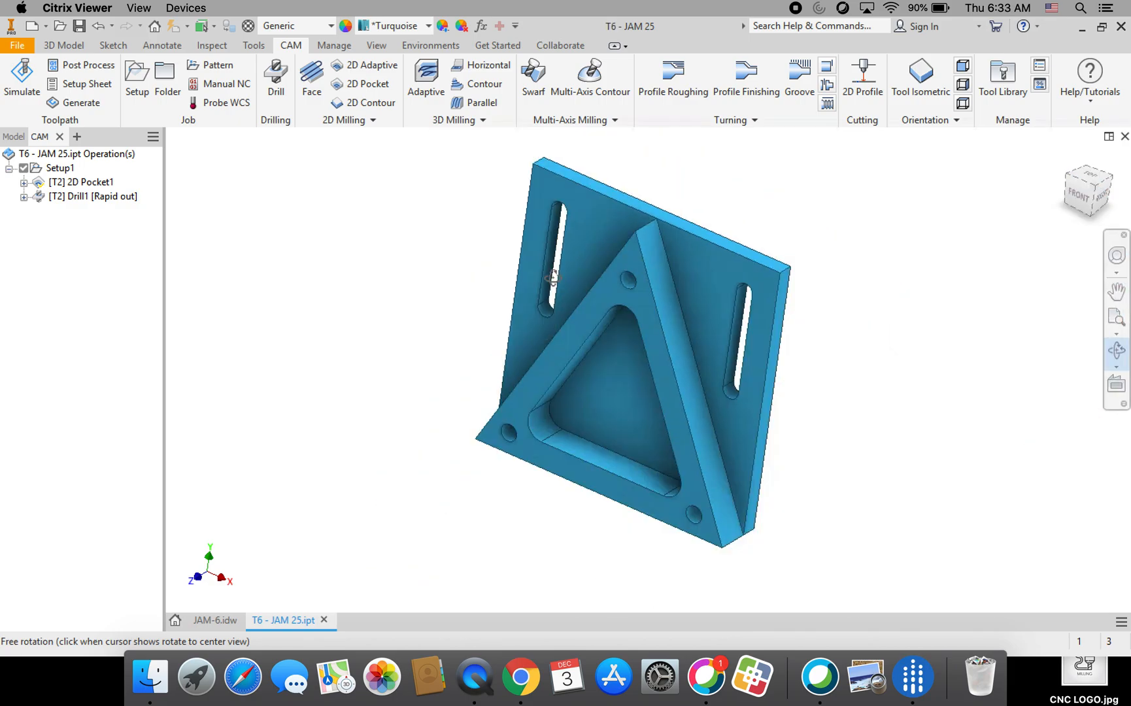
scroll(554, 279, up, 3)
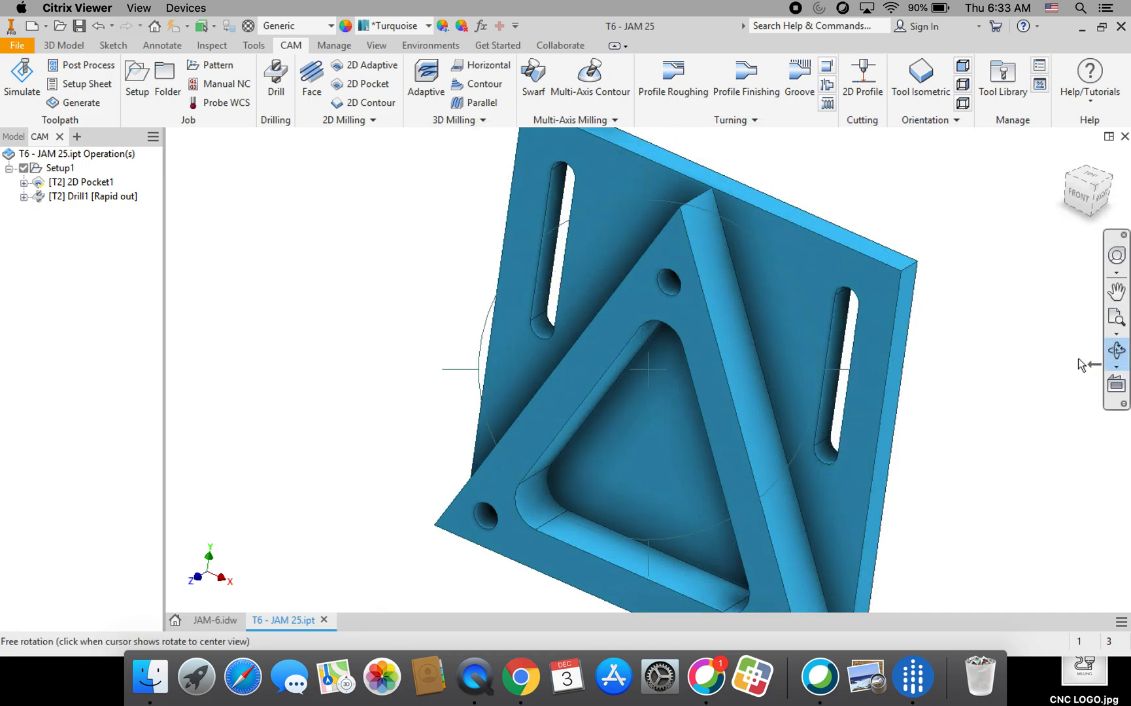
click(1117, 358)
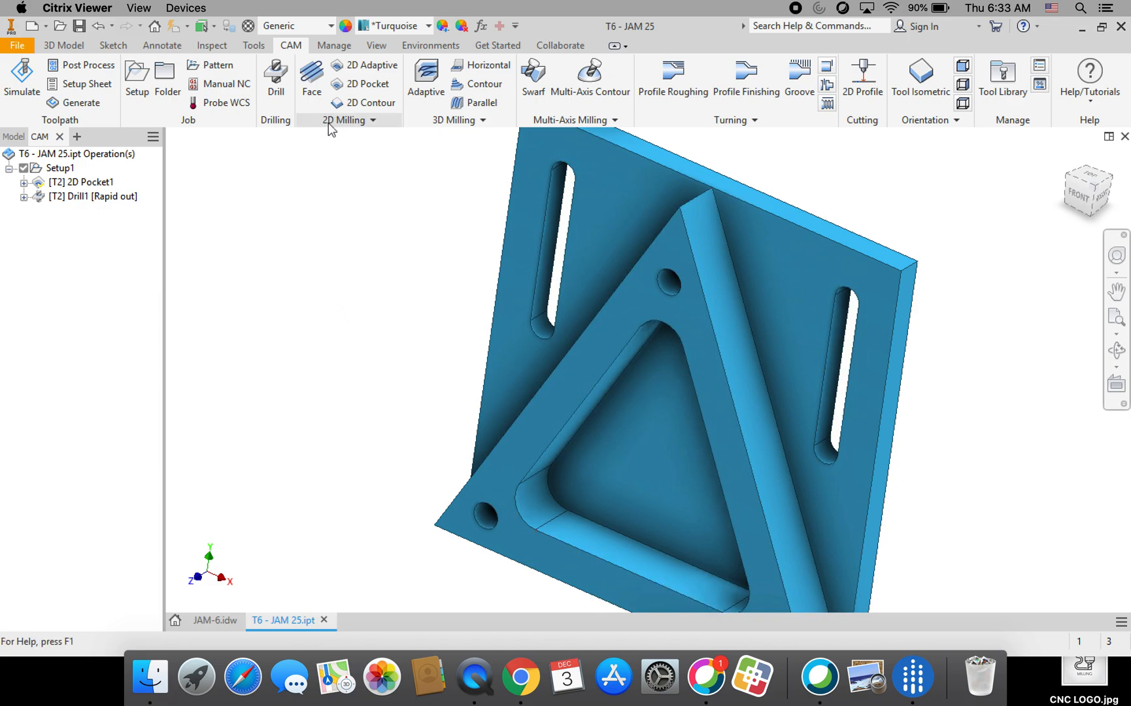
click(373, 121)
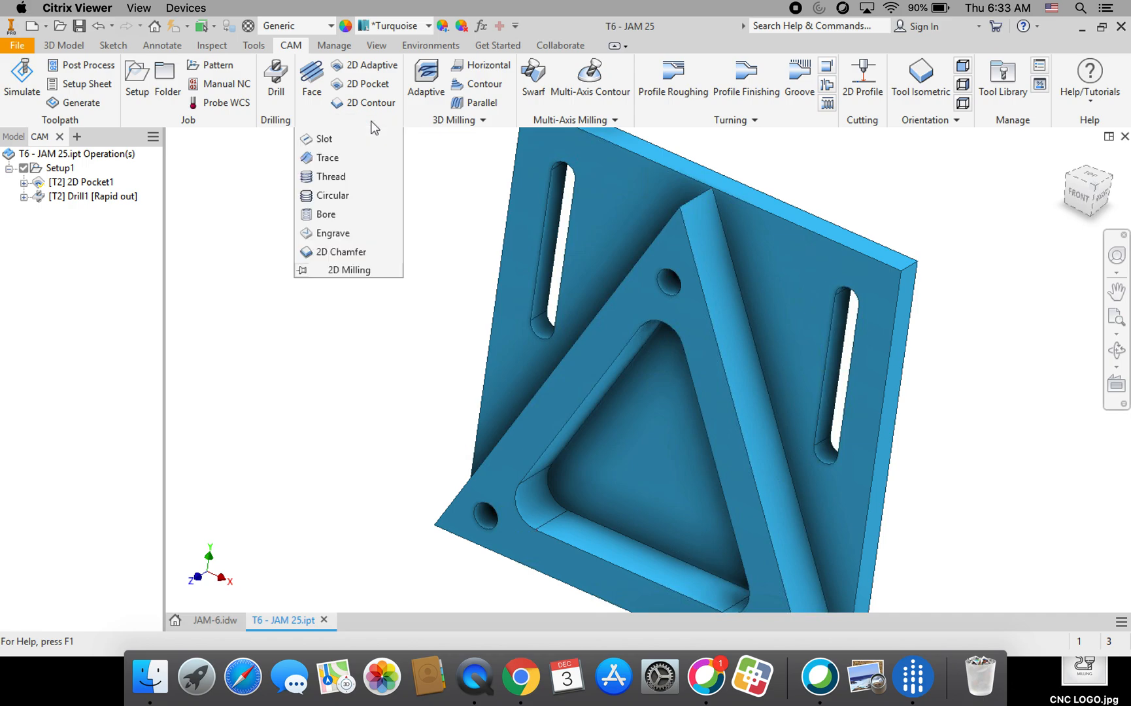
click(322, 140)
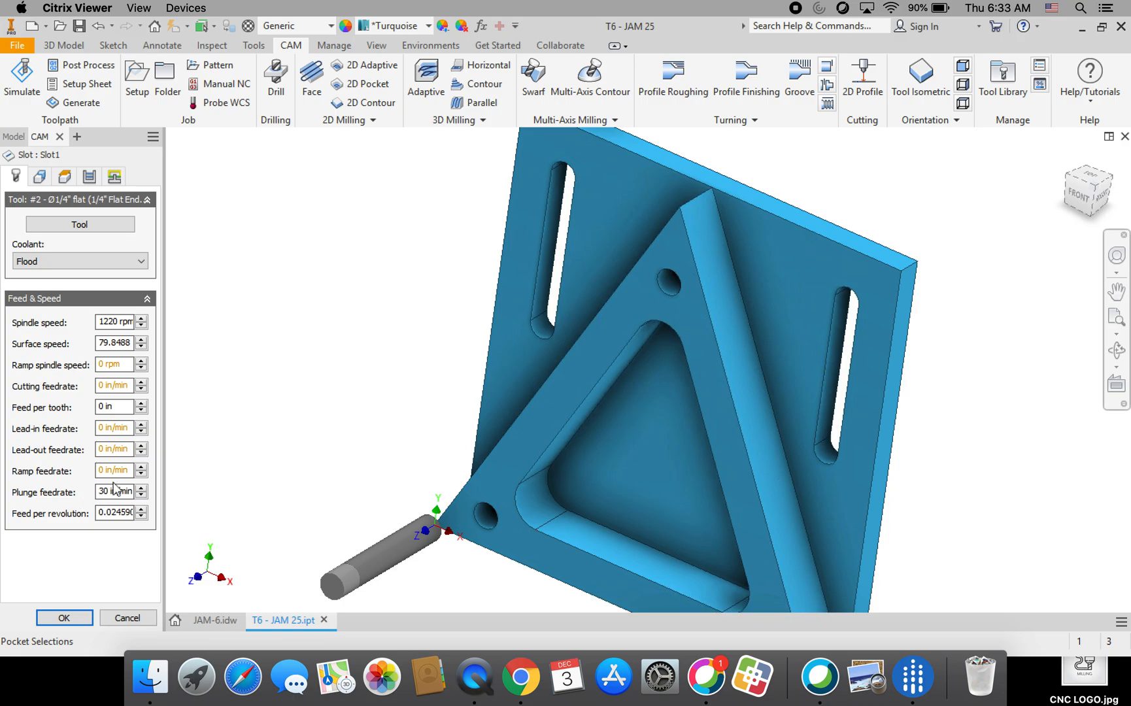
click(96, 226)
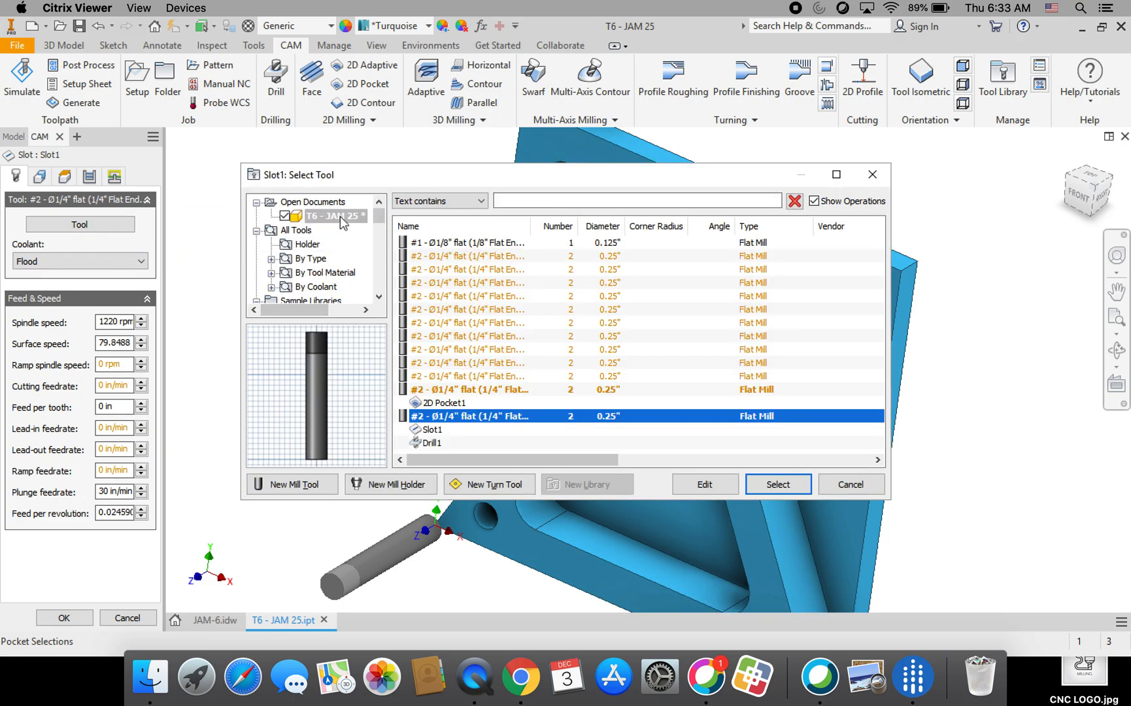
drag(378, 217, 383, 292)
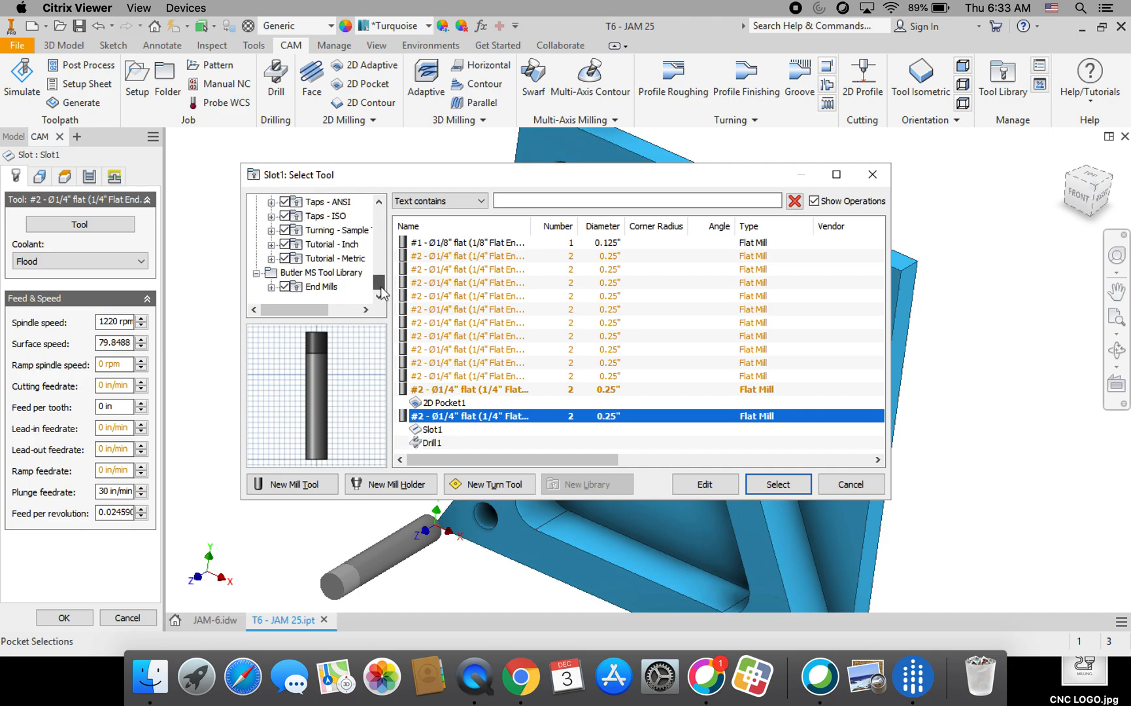
click(331, 274)
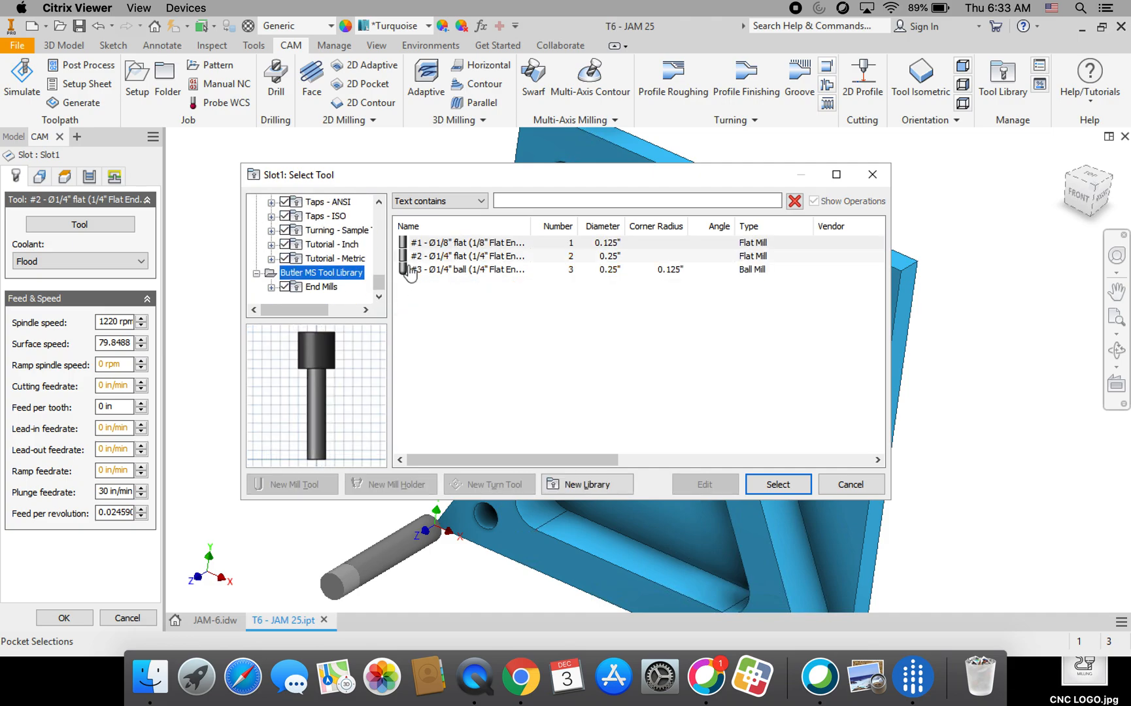
click(425, 258)
click(789, 486)
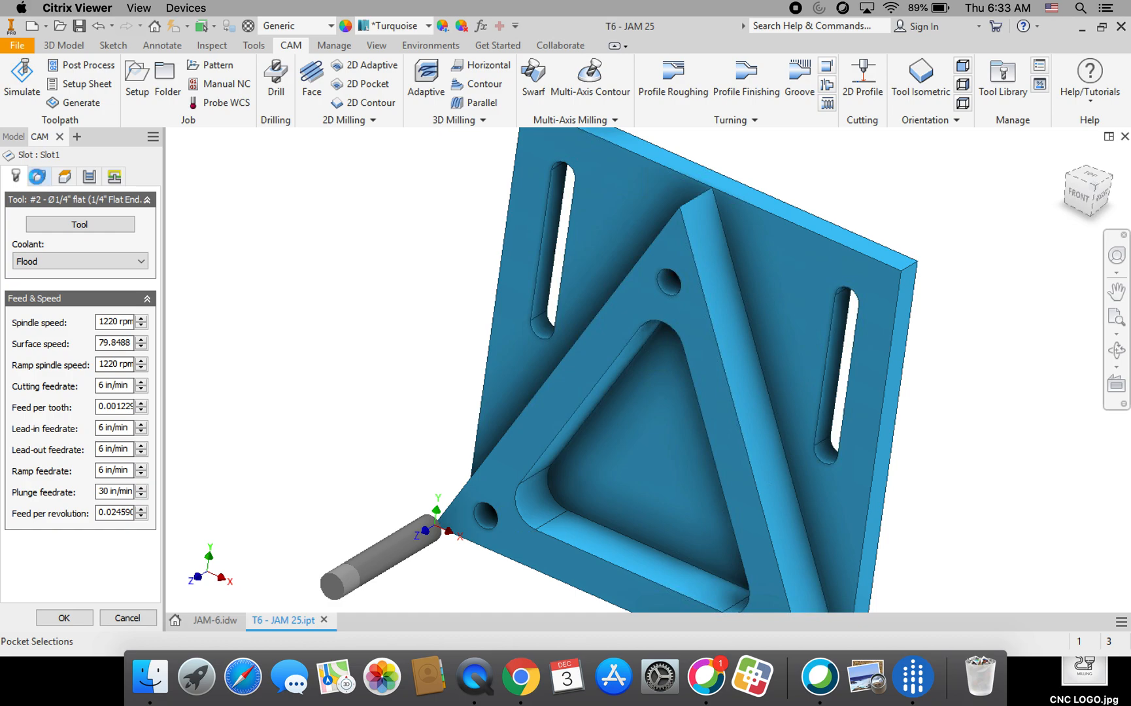
- Select the closed bottom-edge contours of the two long slots in the plate as the pocket geometry for the Slot operation
click(39, 177)
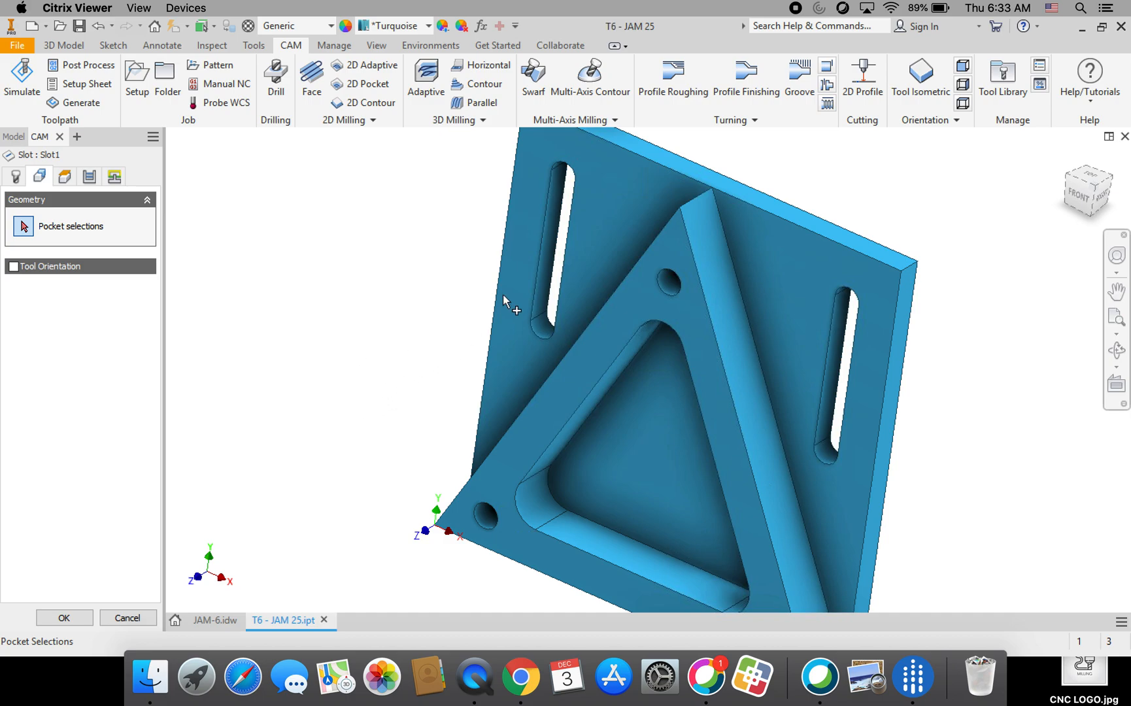
scroll(556, 278, up, 3)
click(555, 277)
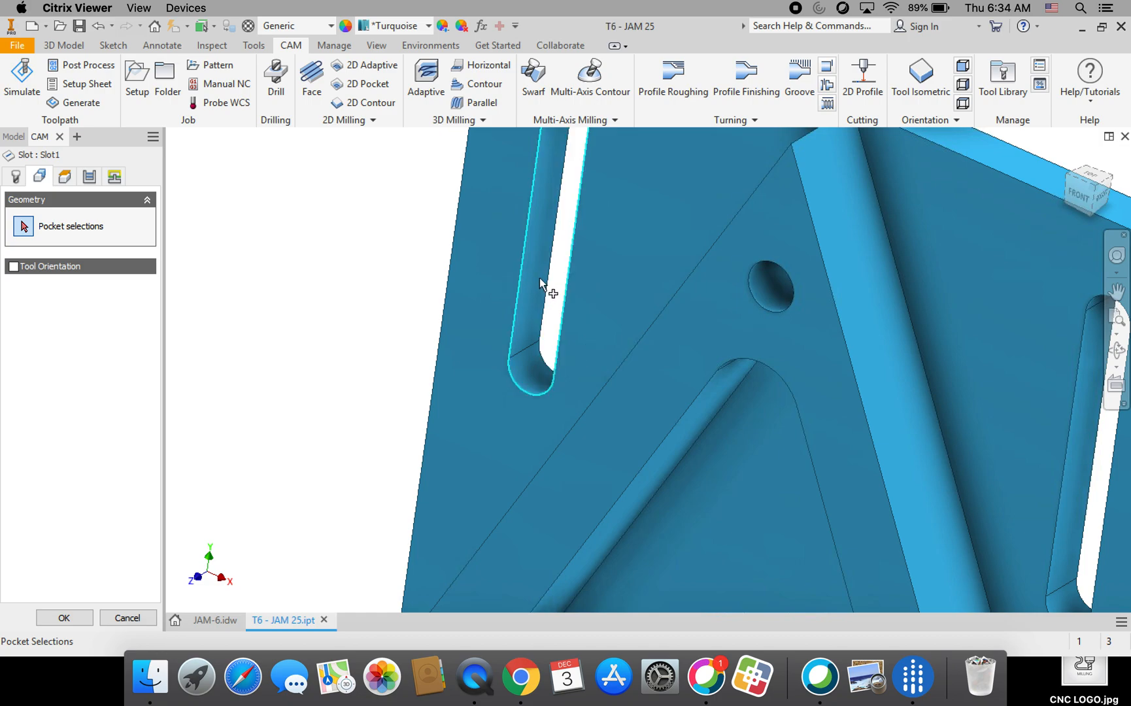
click(546, 276)
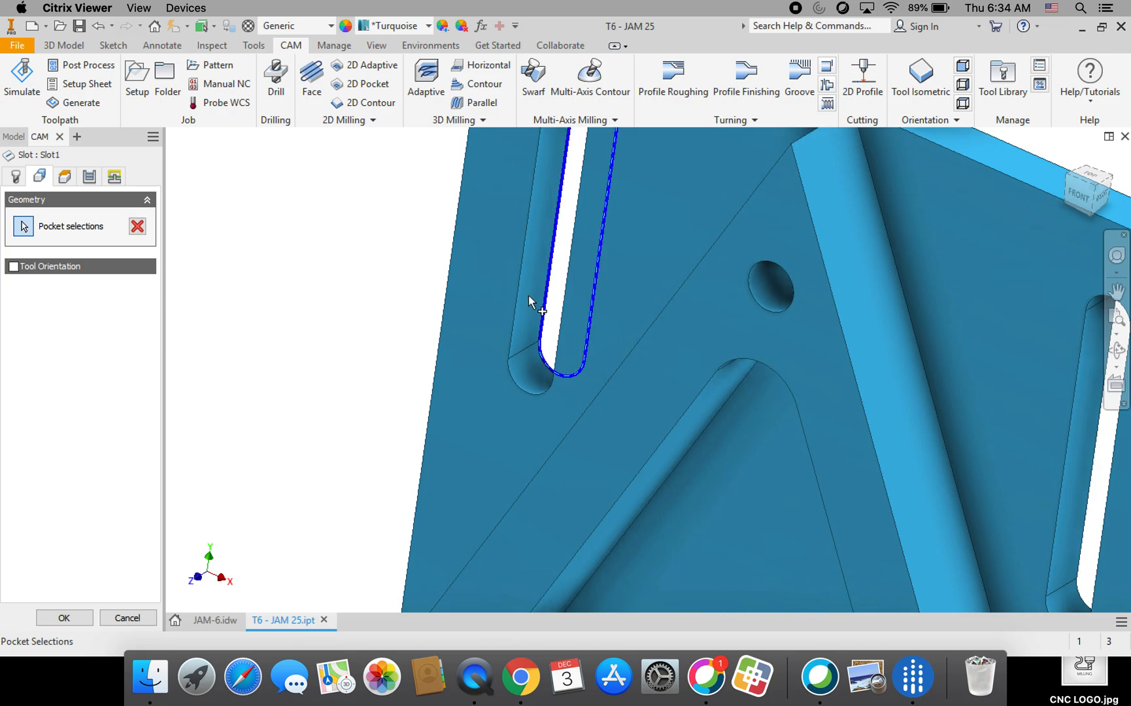
scroll(522, 296, down, 5)
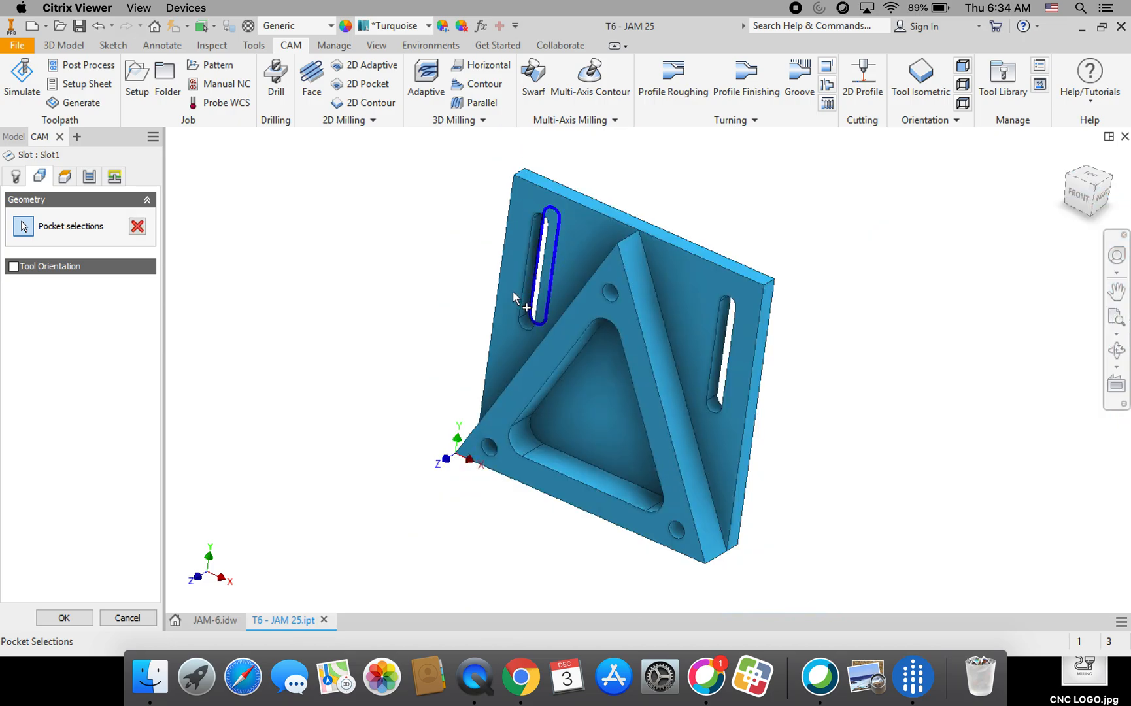
scroll(751, 353, up, 5)
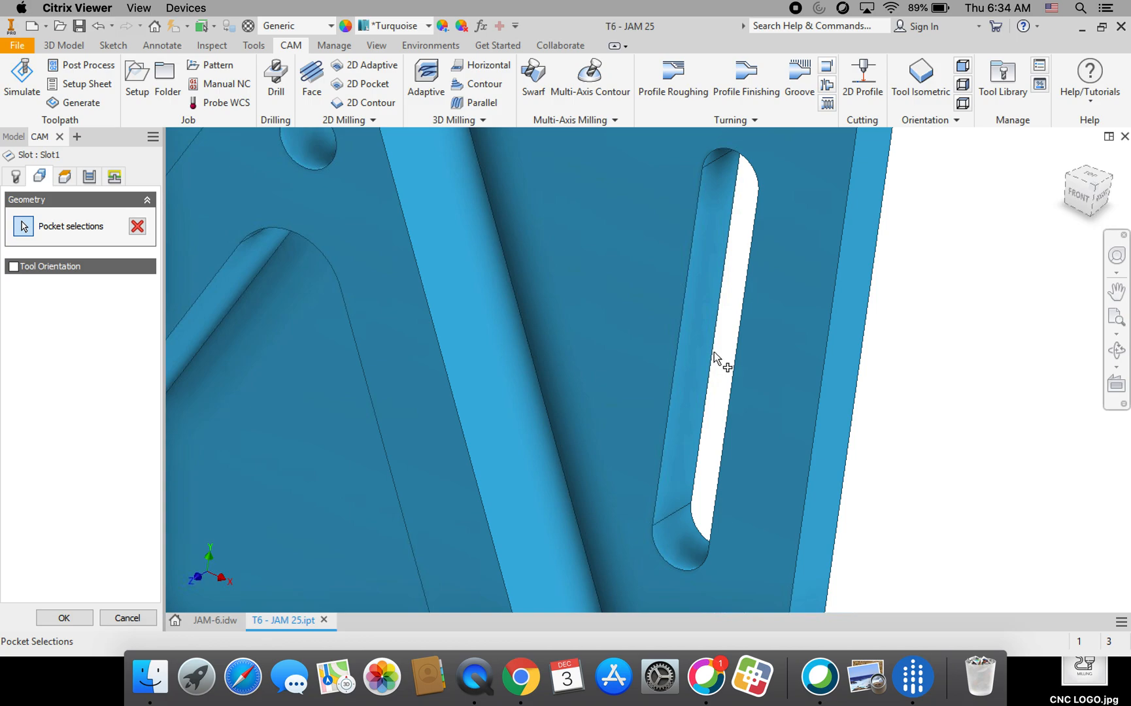
click(713, 379)
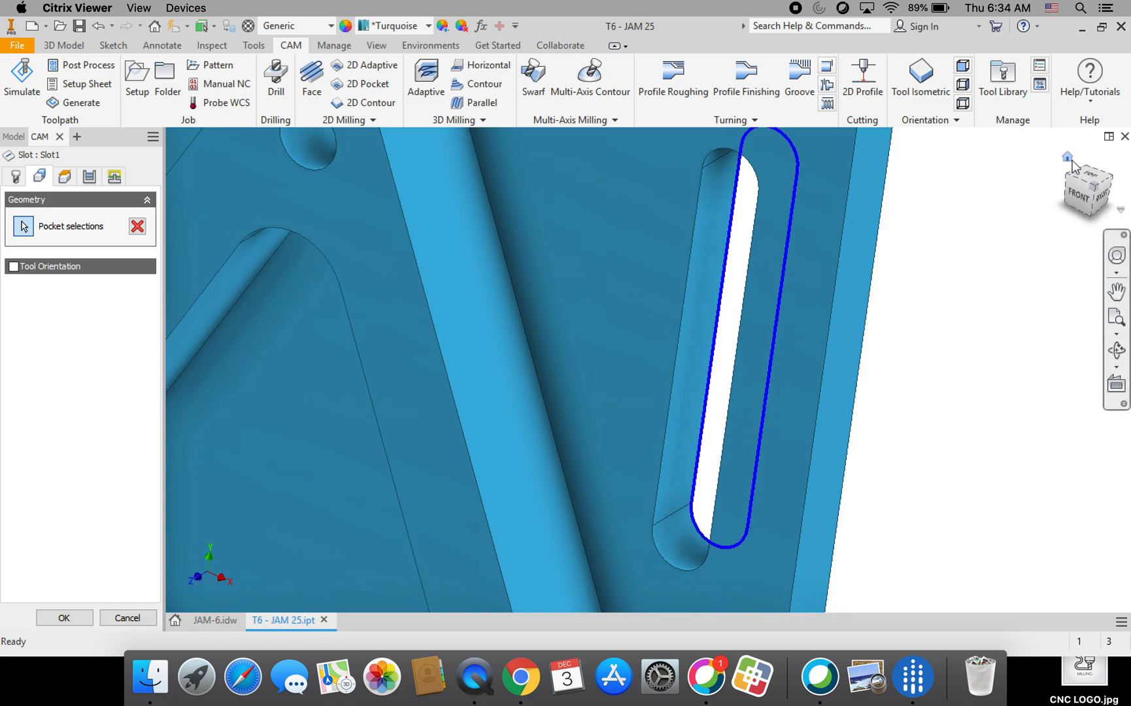
click(1068, 158)
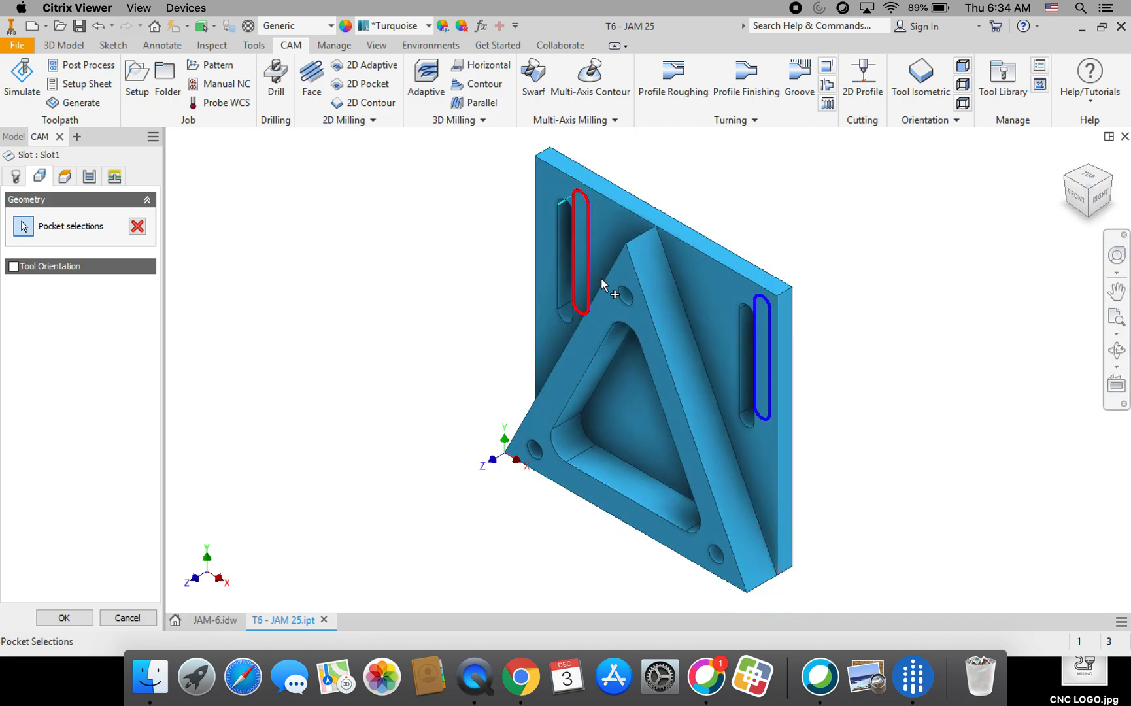
- Set the slot's clearance height to 0.2 in from the stock top, reference its feed height to the stock top, and accept the operation
click(63, 180)
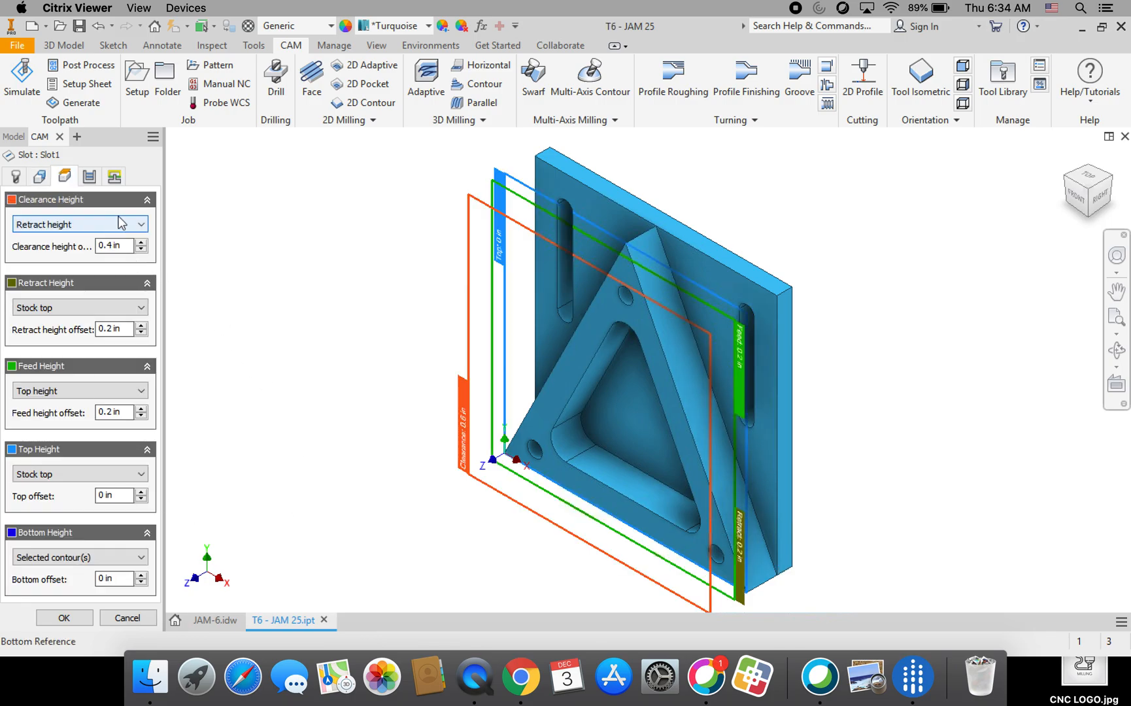
click(136, 224)
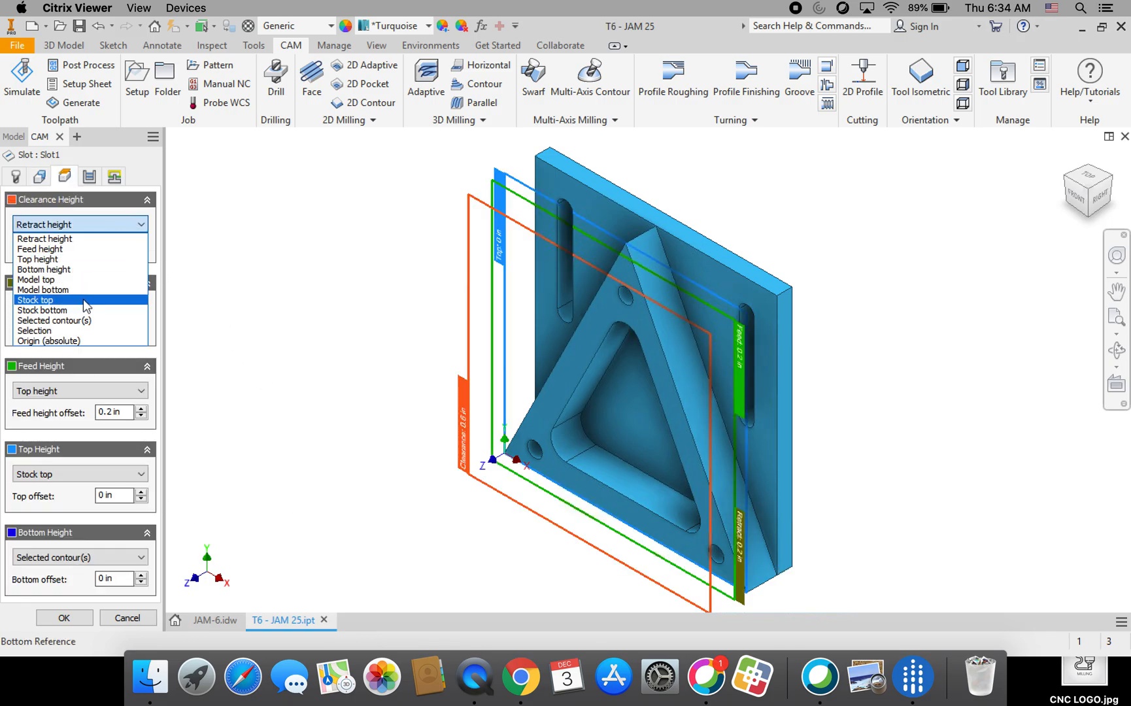
click(83, 299)
click(140, 249)
click(141, 249)
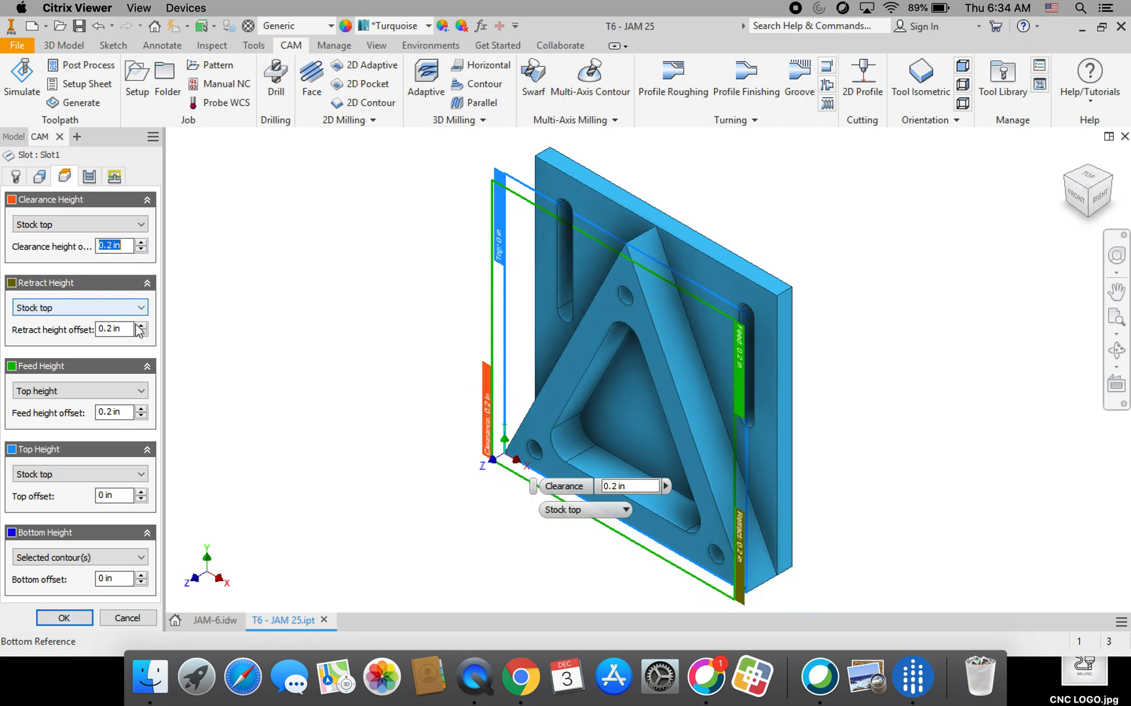
click(131, 391)
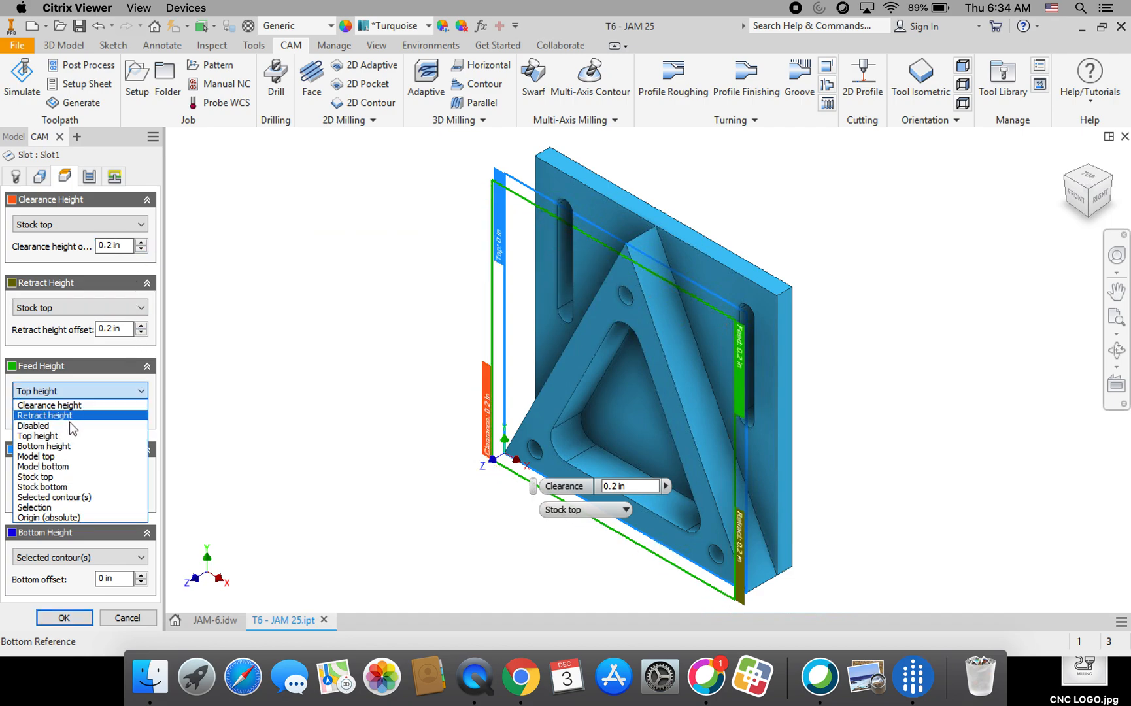
click(59, 477)
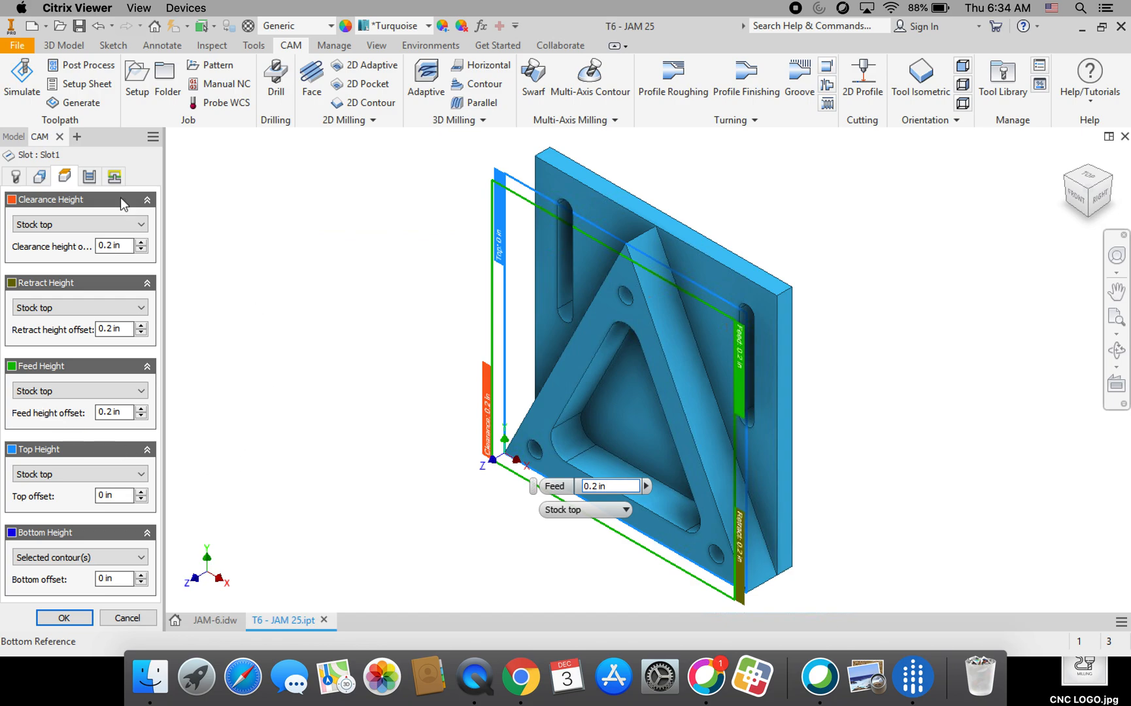
click(89, 178)
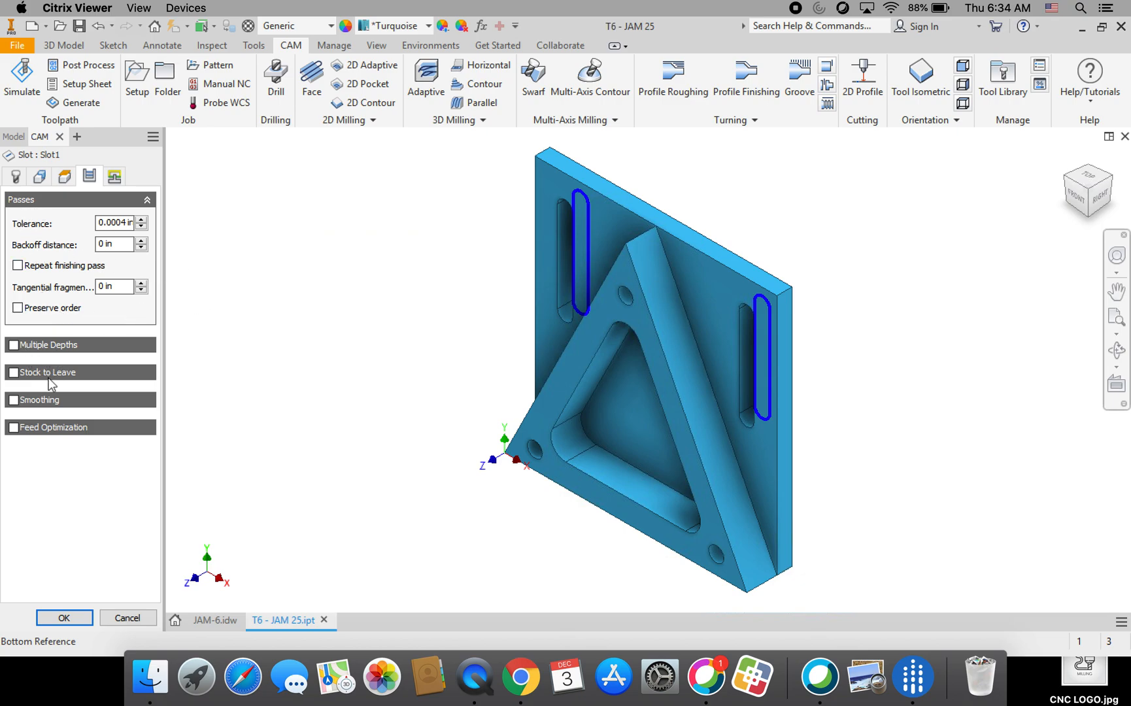
click(114, 177)
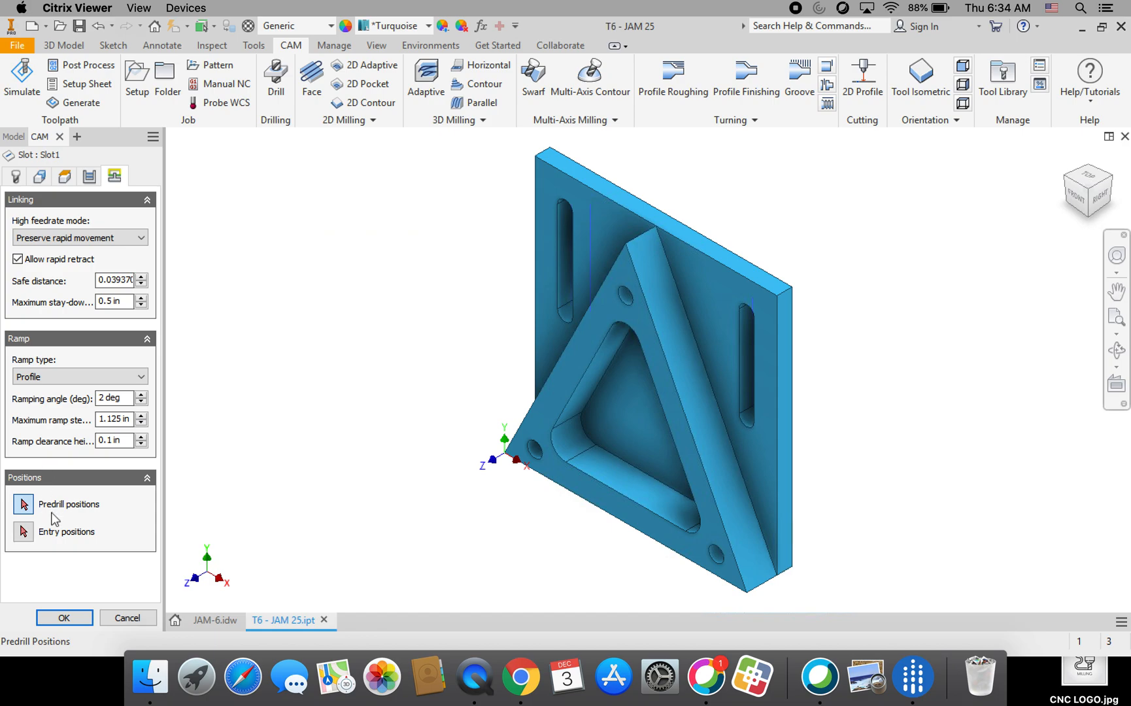
click(64, 618)
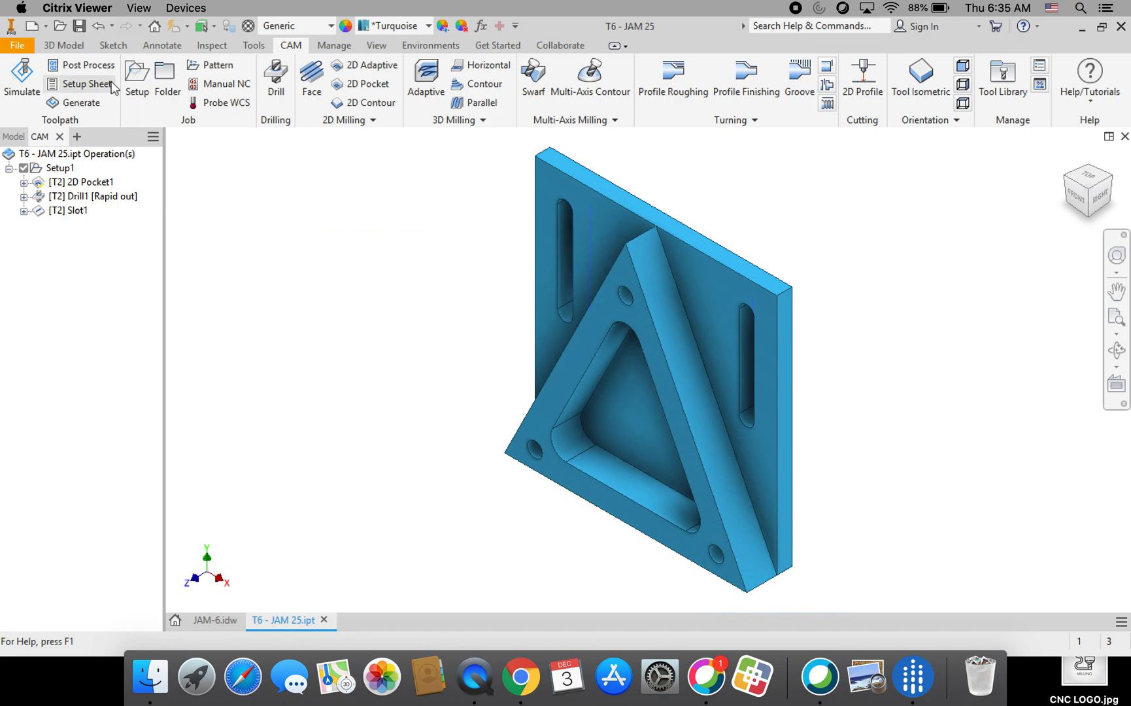
- Post-process the toolpaths to an .ncd file in the 6-JAM folder, allowing read and write file access, and close the generated code
click(72, 66)
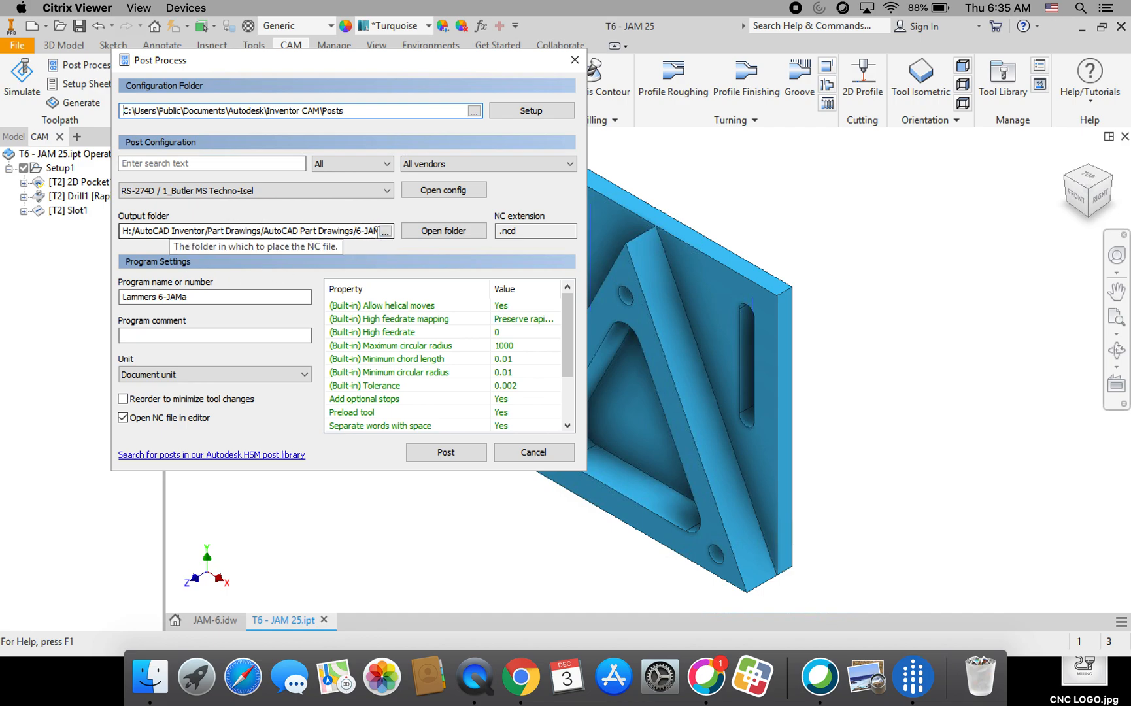
click(386, 231)
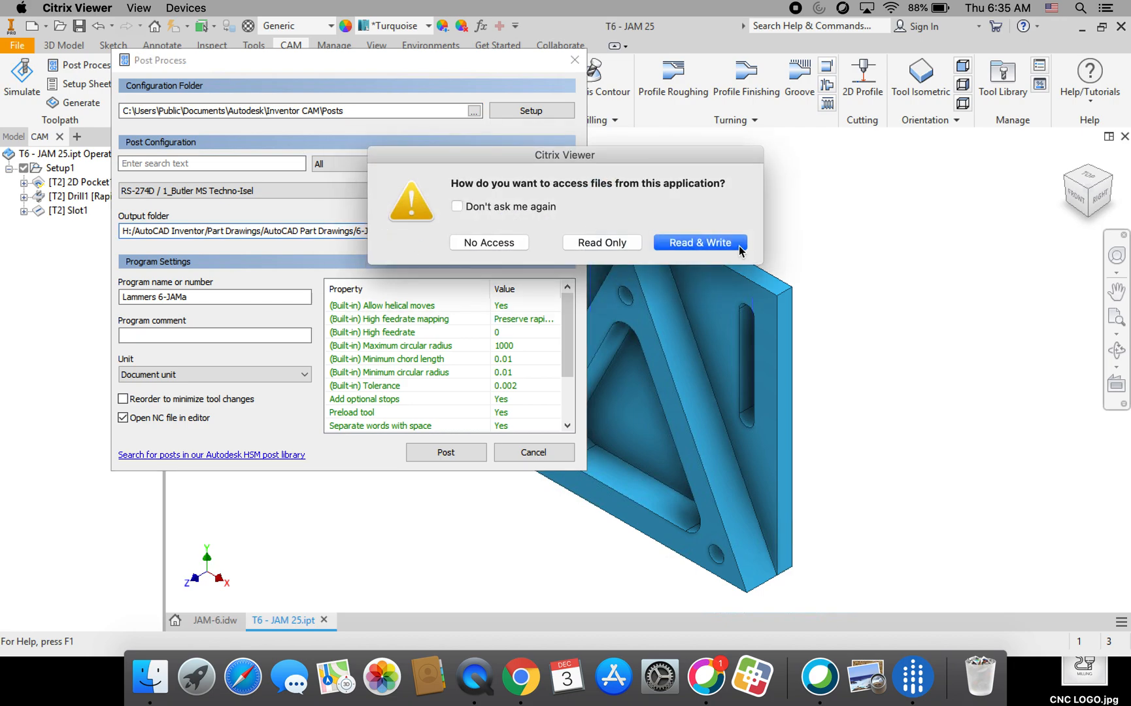
click(741, 247)
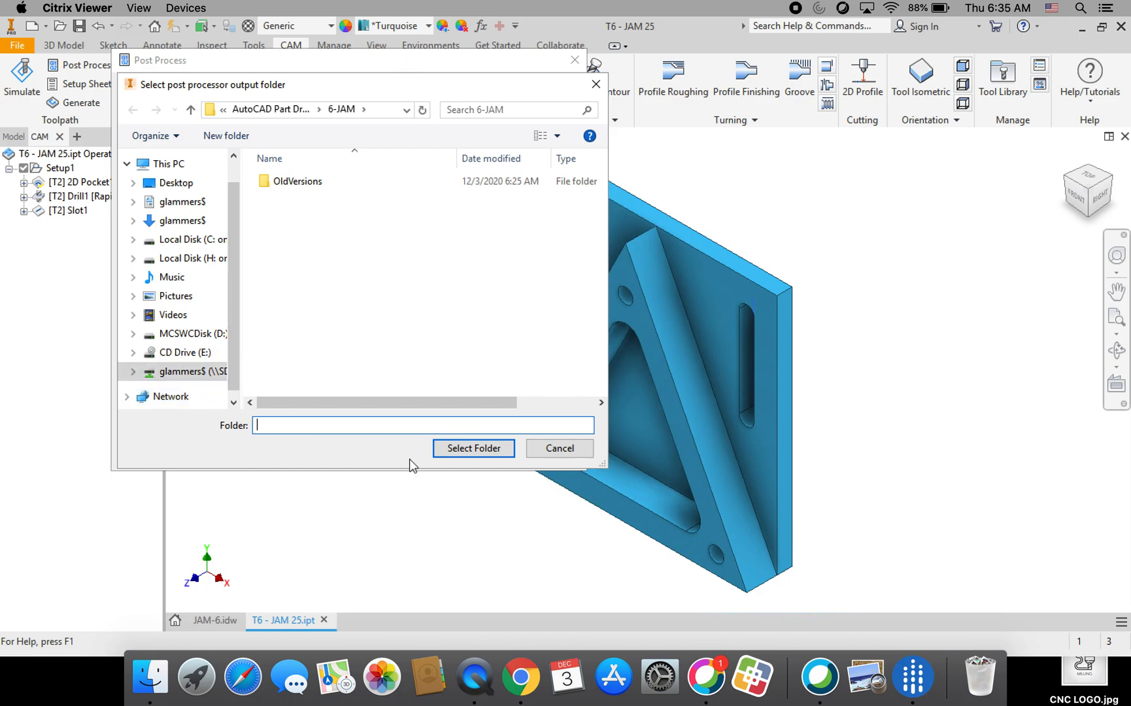
click(458, 449)
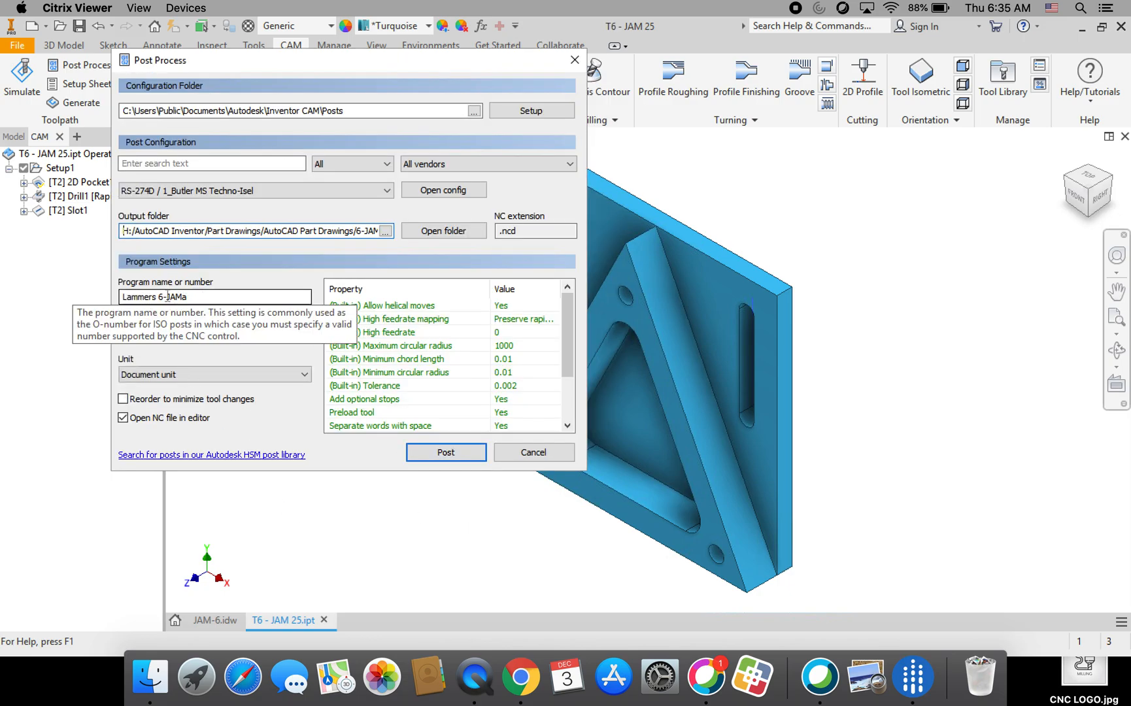
click(449, 456)
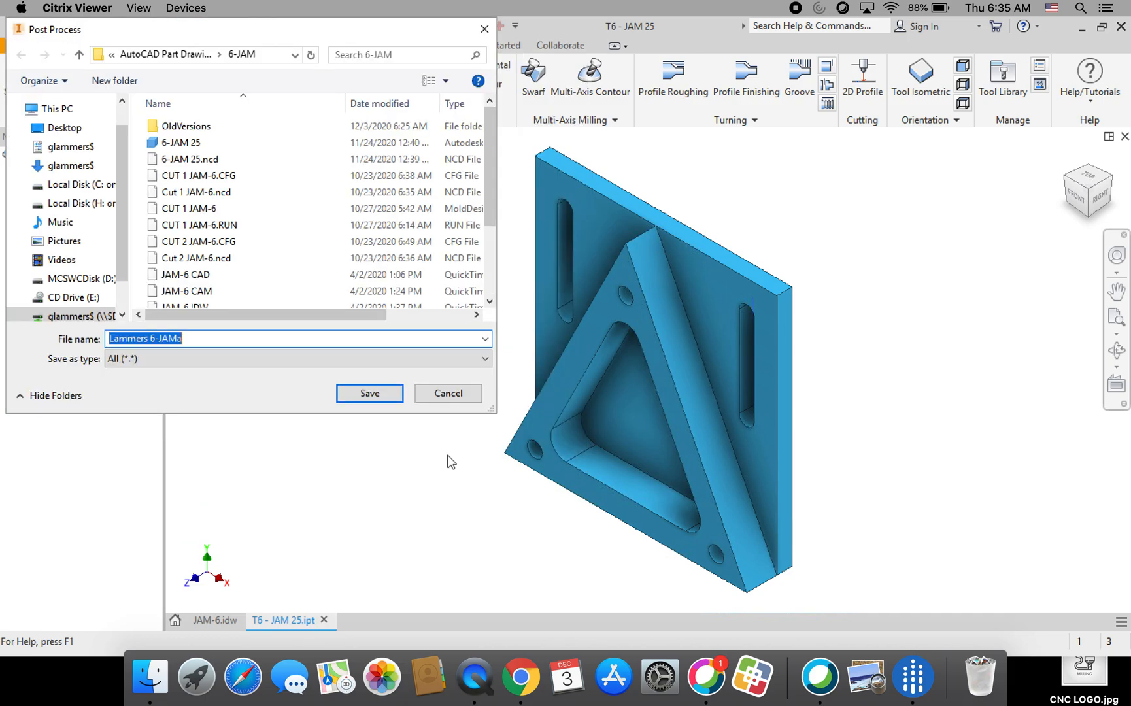
click(375, 397)
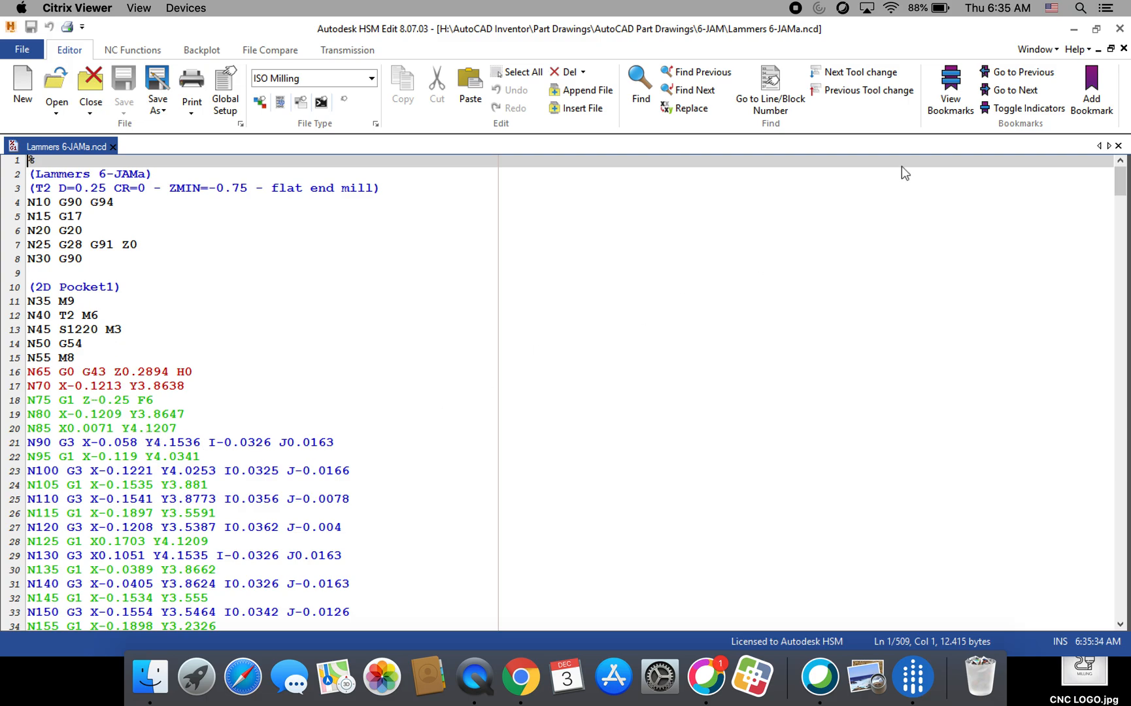
click(1120, 30)
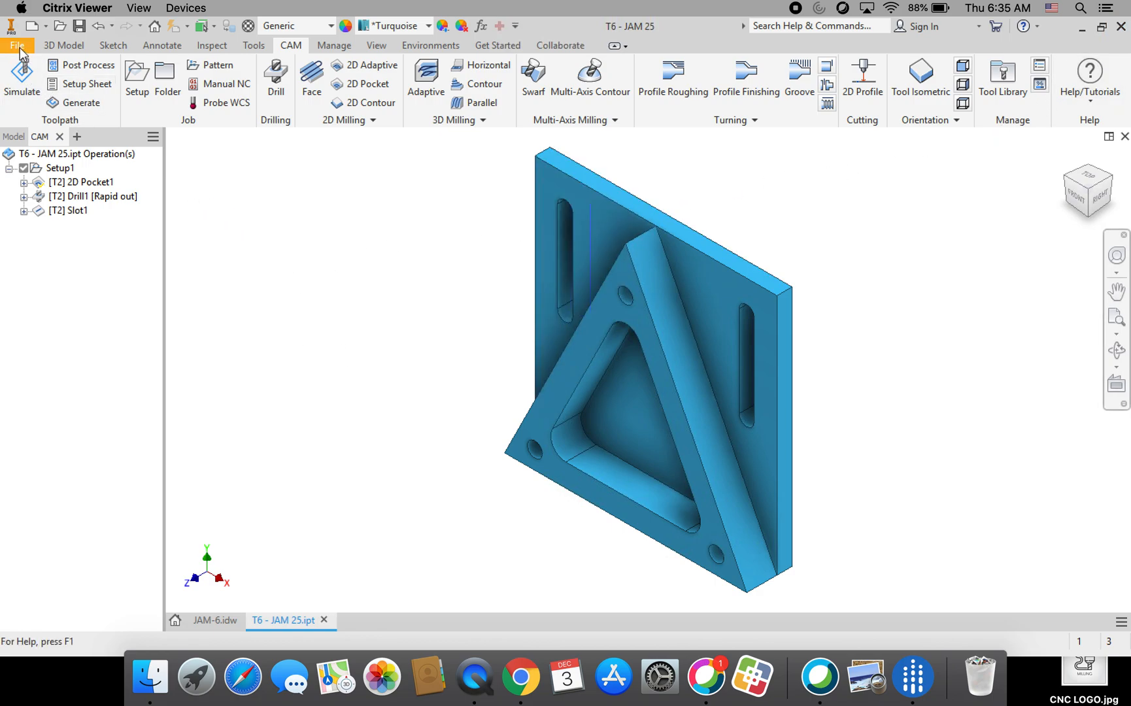
- Simulate all machining operations with the stock shown, skipping ahead to the late part of the 2D Pocket operation, and close the simulation
click(23, 74)
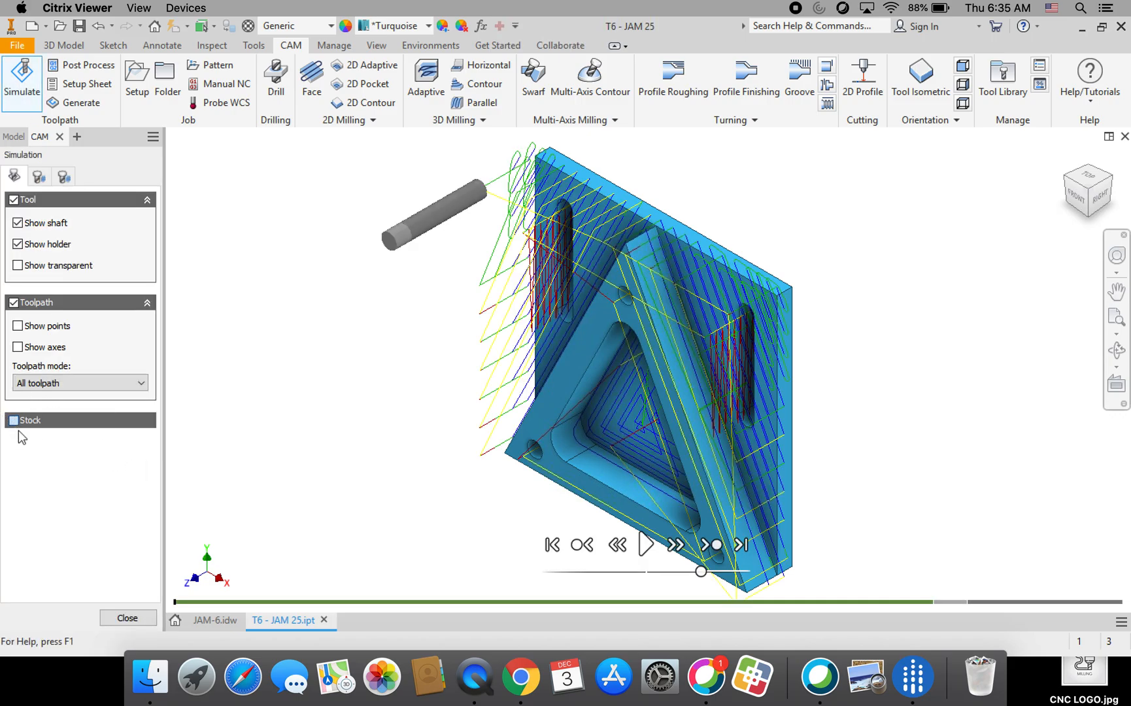
click(13, 420)
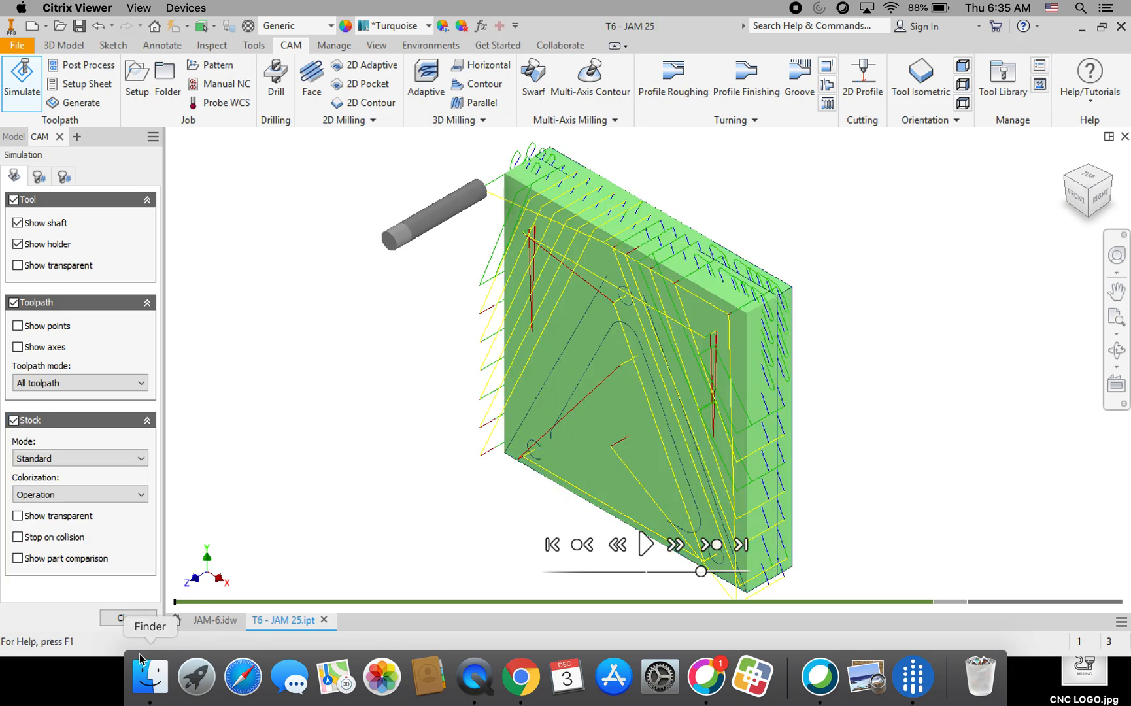
click(645, 544)
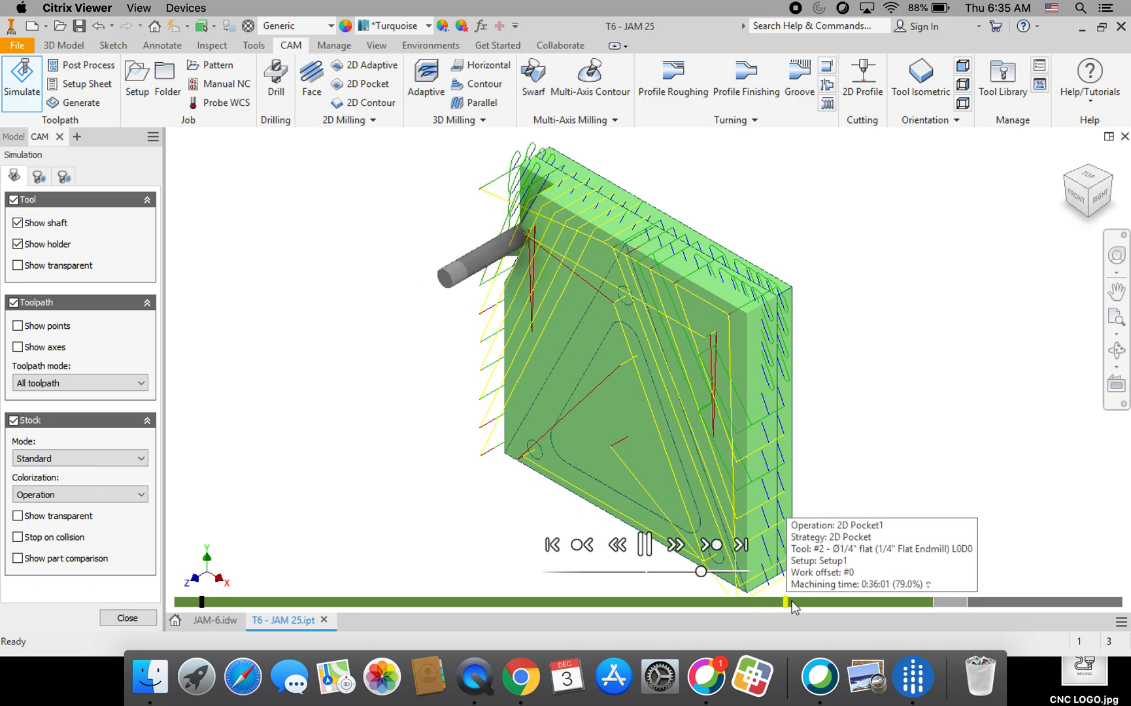
click(820, 601)
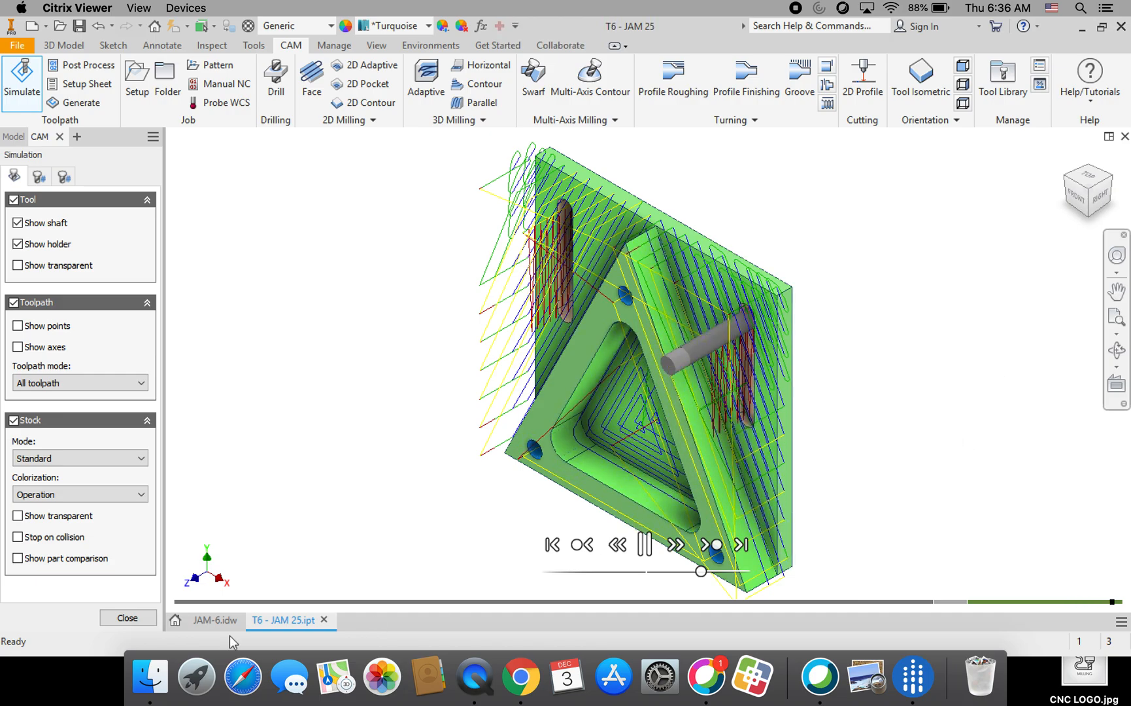
click(123, 621)
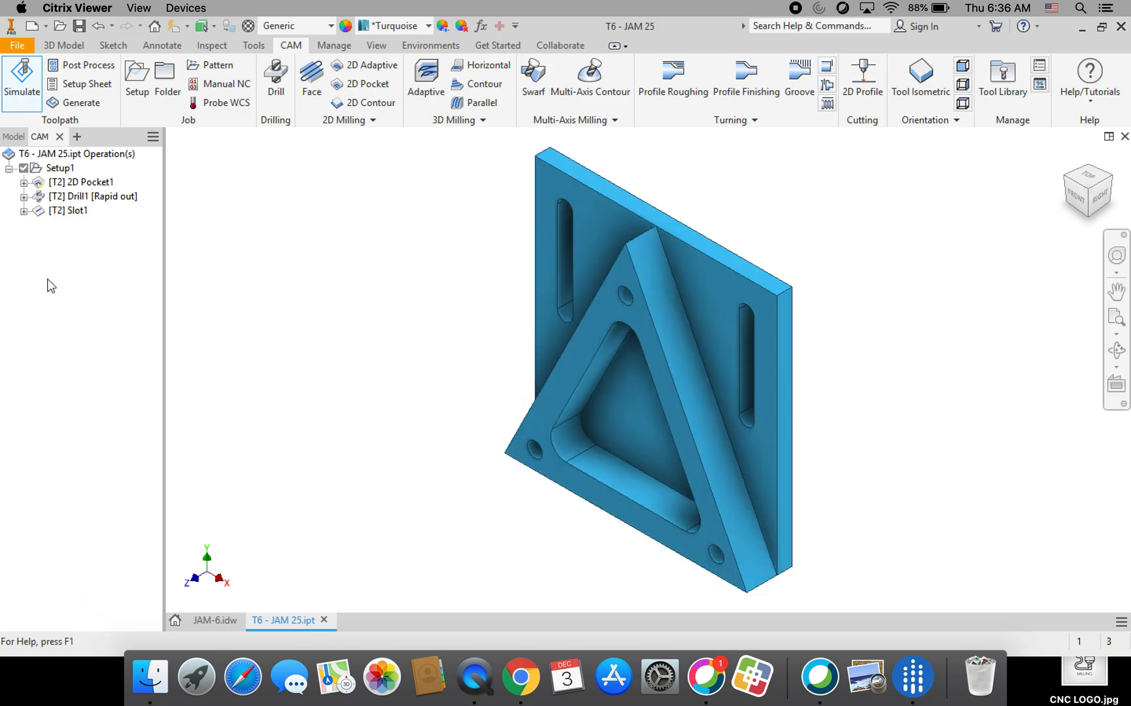
- Save the T6 - JAM 25 part file with its CAM operations
click(21, 48)
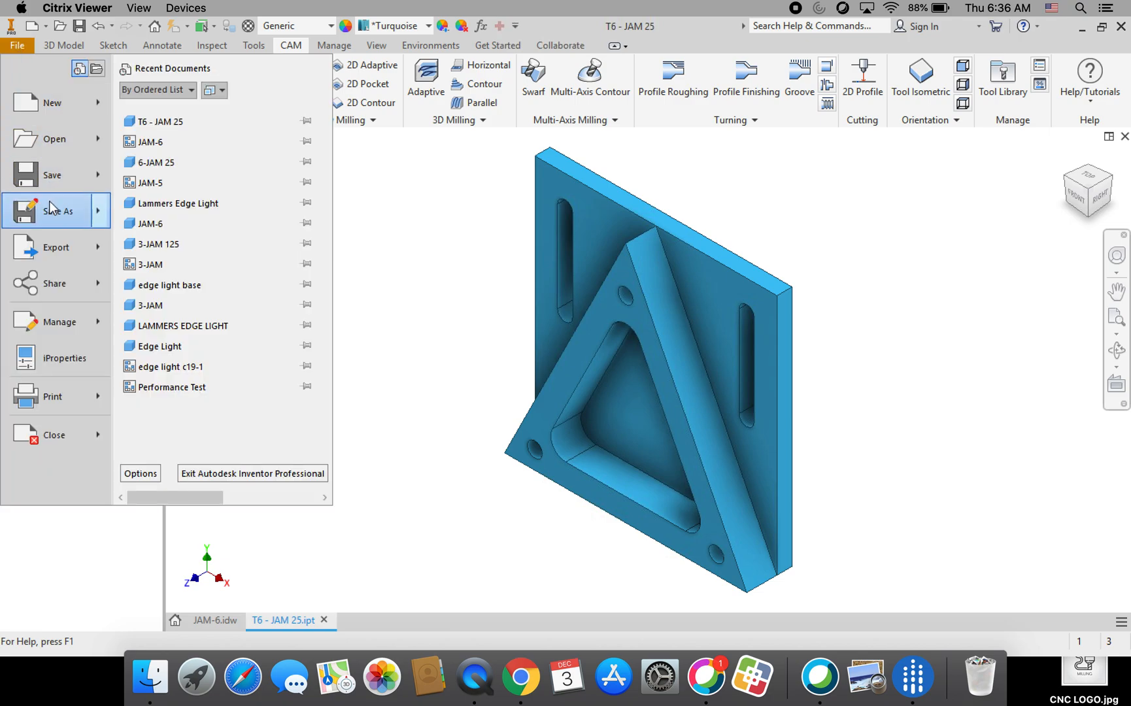
mouse_move(53, 179)
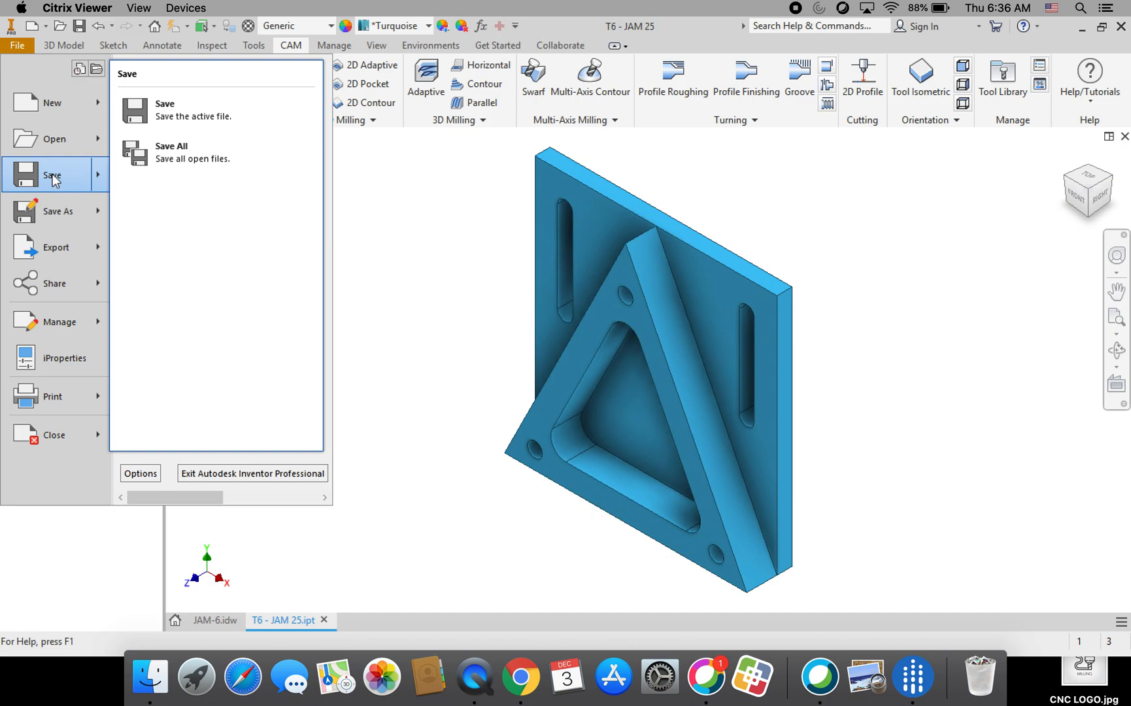
click(53, 177)
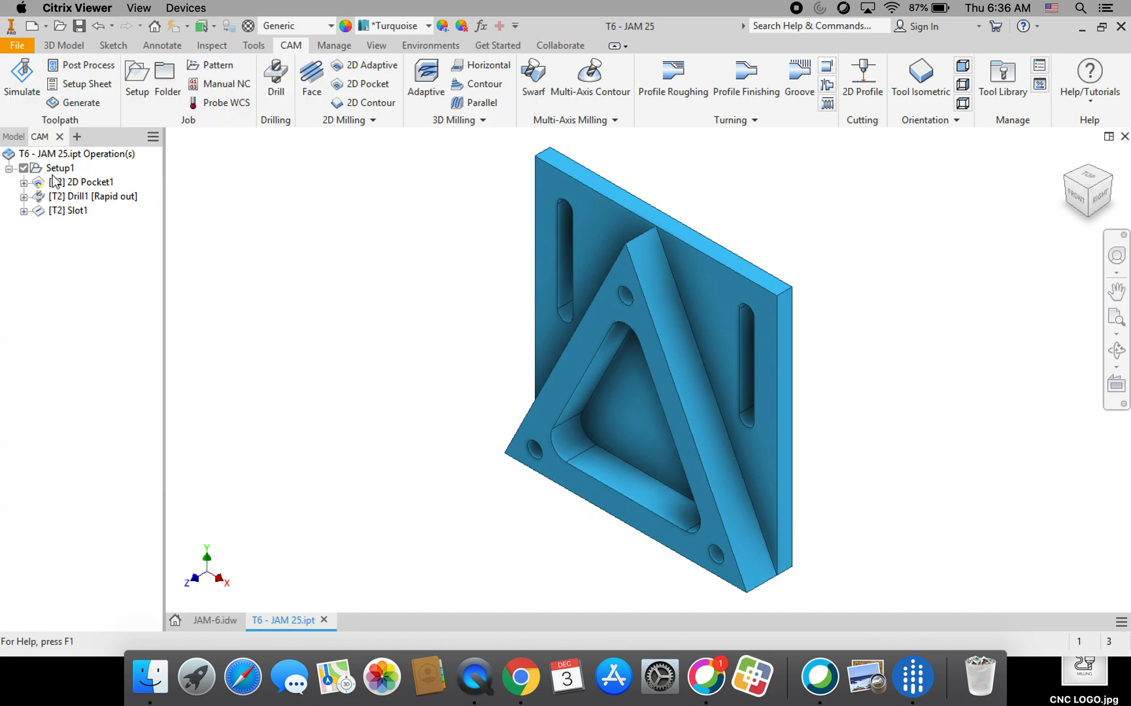